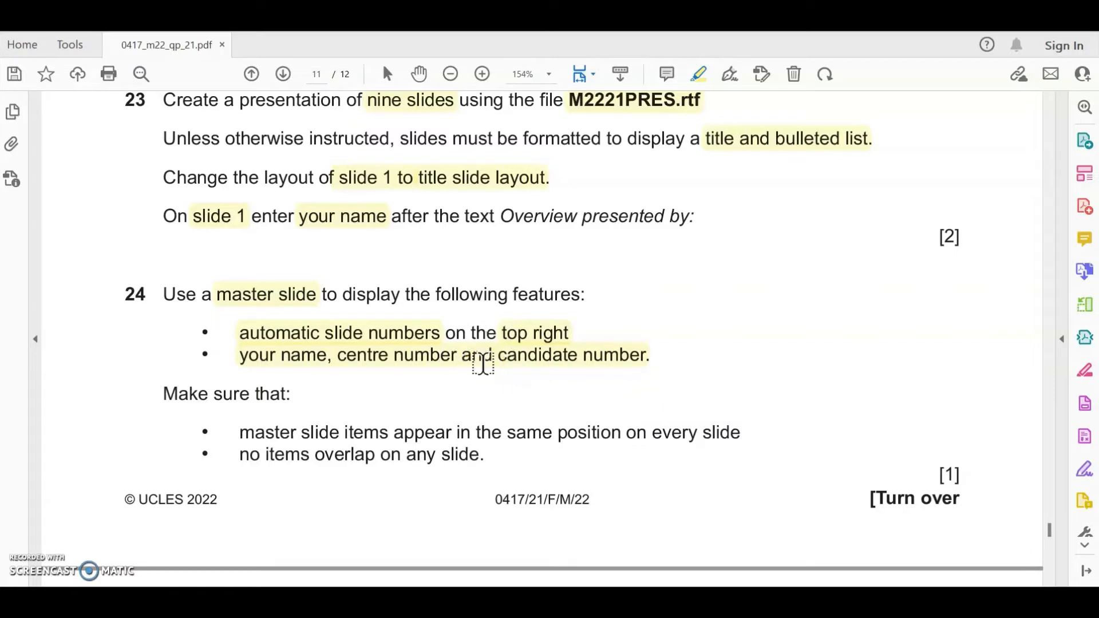
- Highlight the words "same position on every slide" in question 24 of the exam paper PDF
click(509, 434)
drag(507, 434, 713, 436)
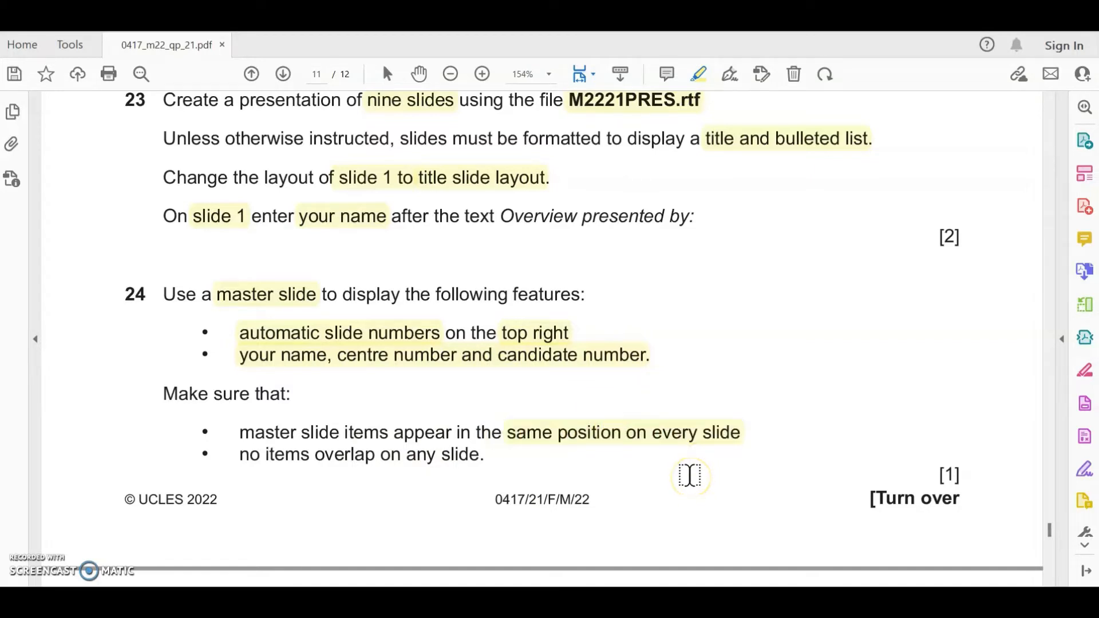
- Switch to PowerPoint, enter Slide Master view and select the main master slide above all the layouts
click(666, 598)
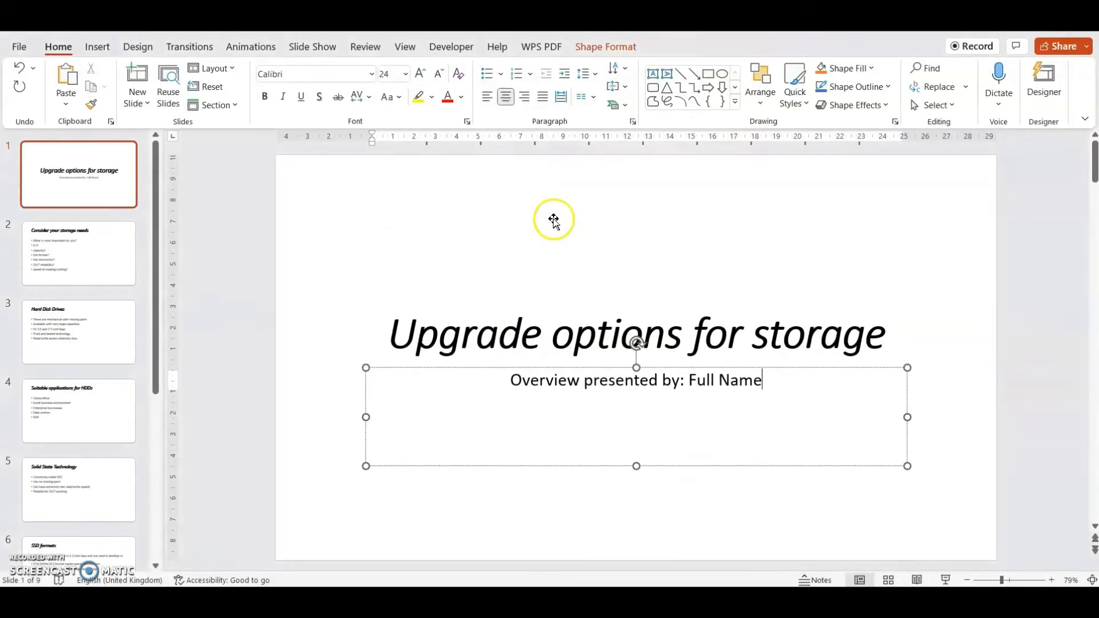
click(405, 47)
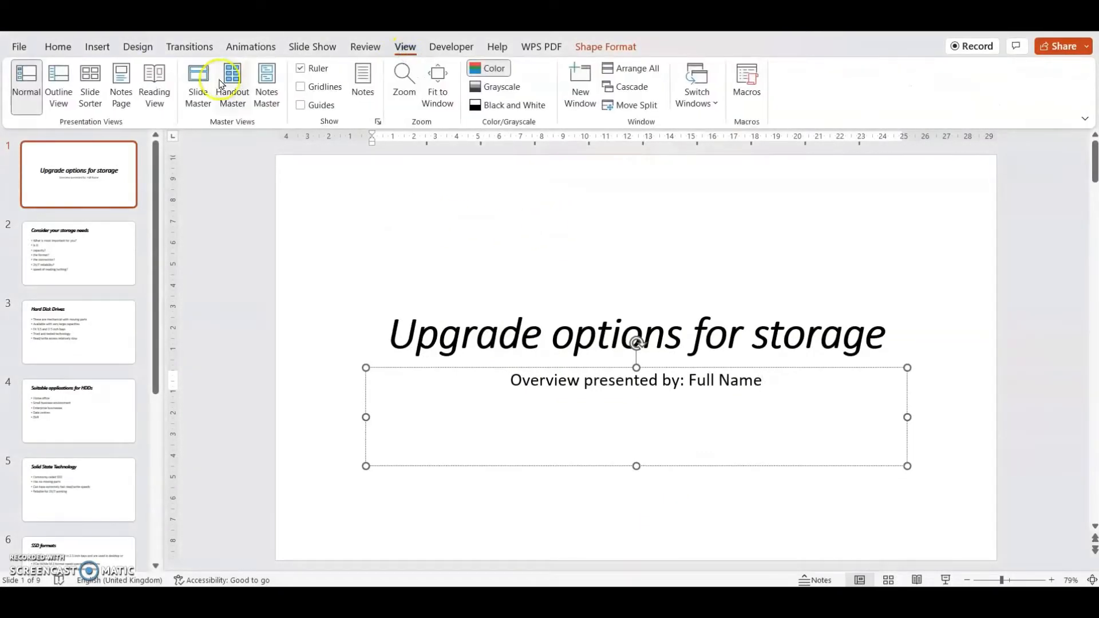
click(198, 86)
drag(154, 221, 155, 154)
click(111, 175)
click(110, 170)
click(52, 167)
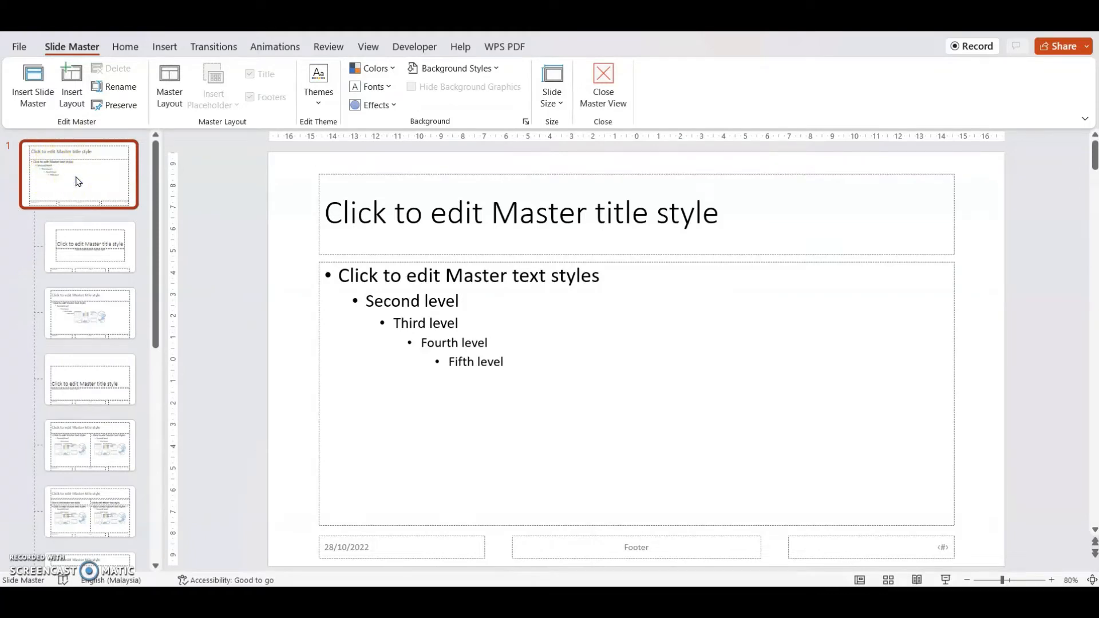
- Add automatic slide numbers and the footer "Full Name, ZZ999, XXXX" to all slides through the master
click(162, 47)
click(782, 92)
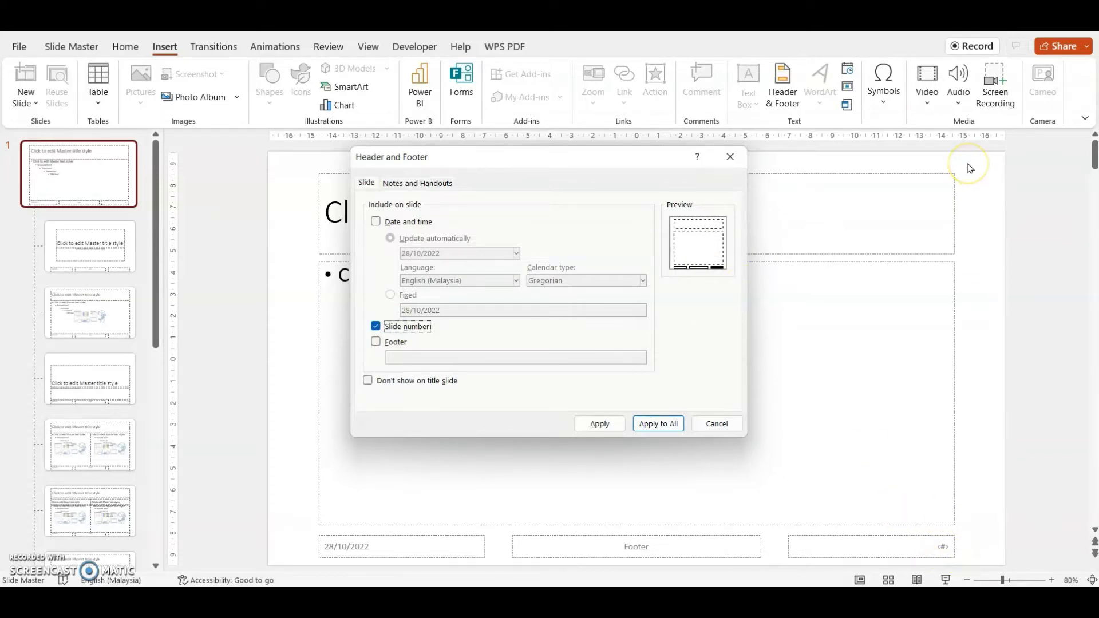
click(397, 343)
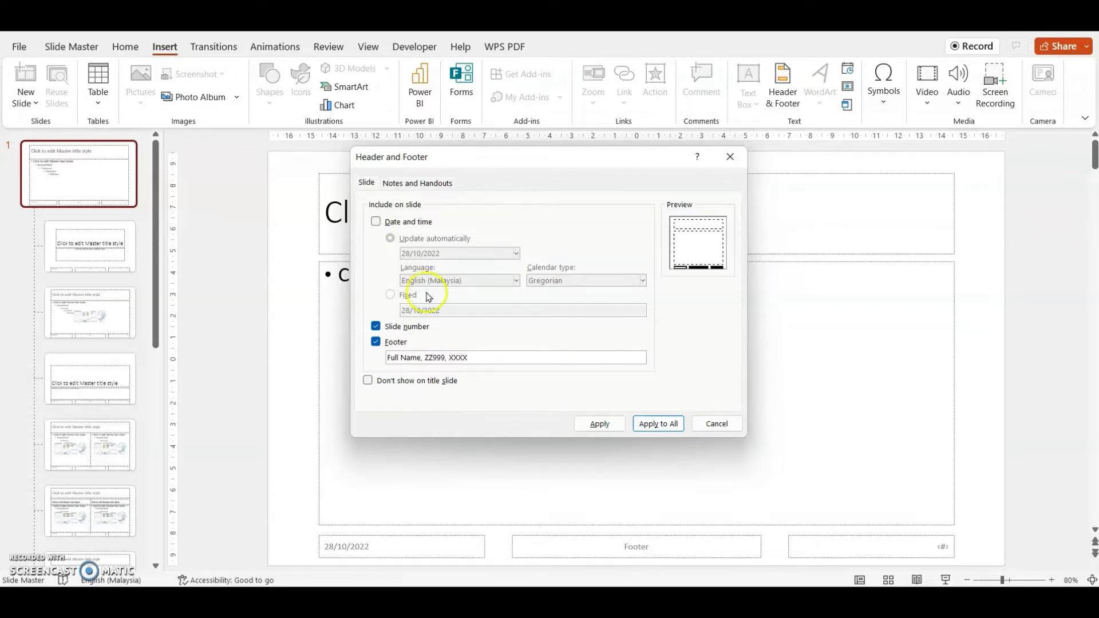
click(668, 424)
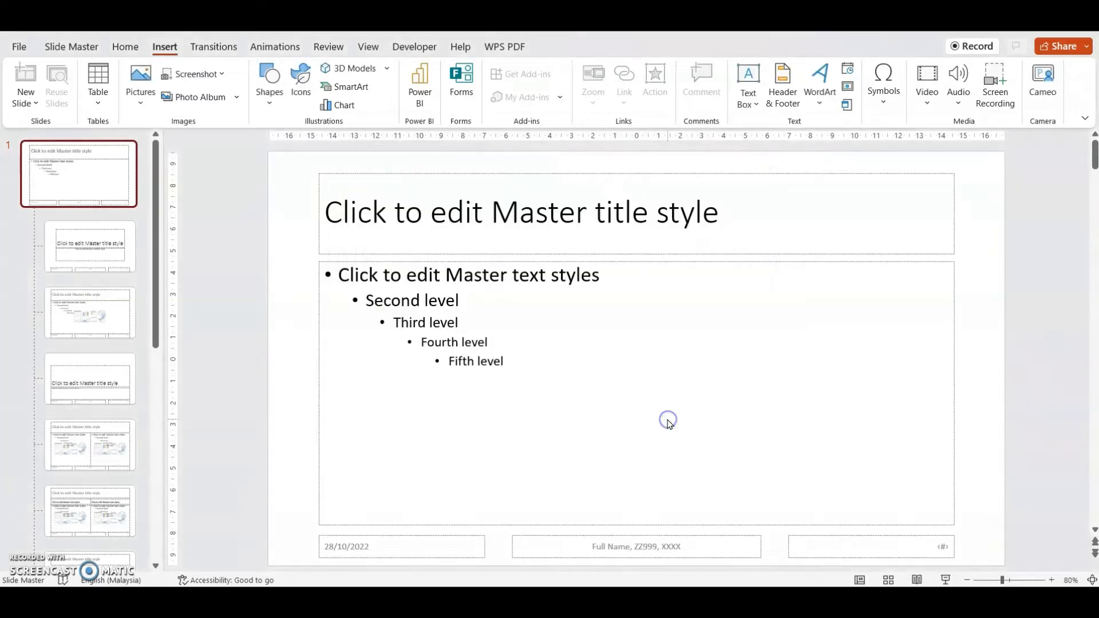
- Move the slide number placeholder to the top right corner of the master slide, above the title
click(929, 542)
drag(929, 541, 976, 155)
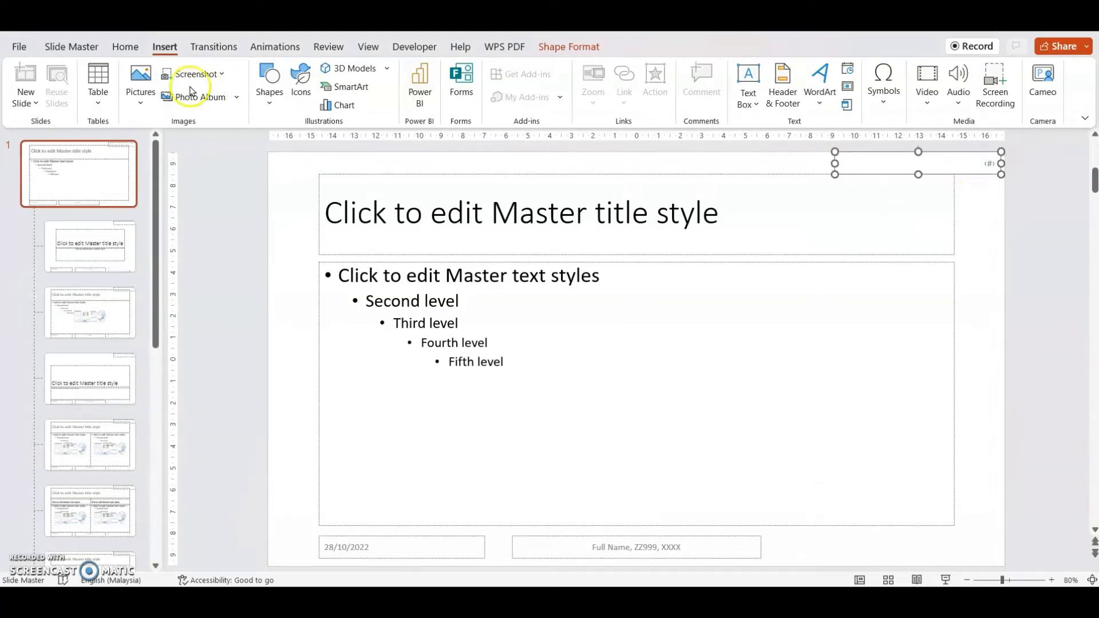
- Set the font colour of the master's footer and slide number to black and close Slide Master view
click(122, 48)
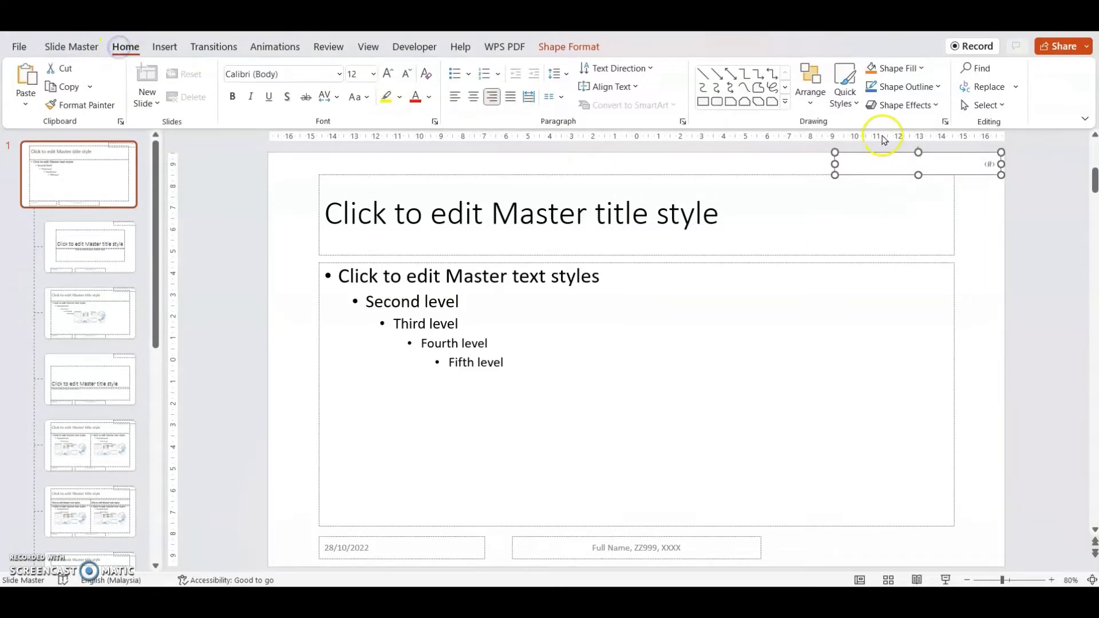
click(729, 544)
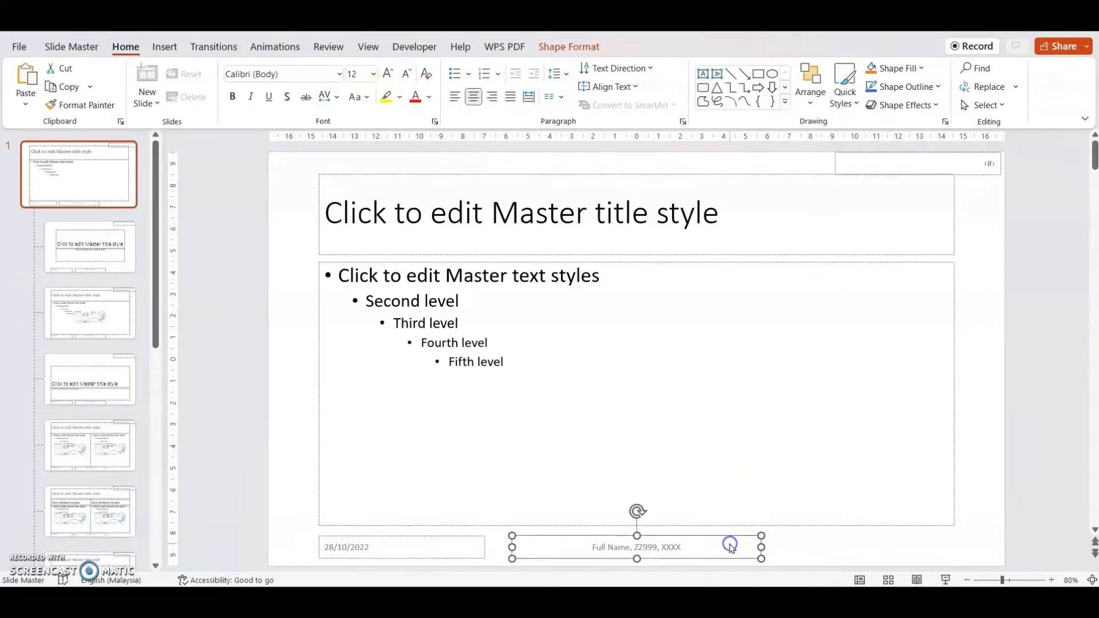
shift+click(973, 167)
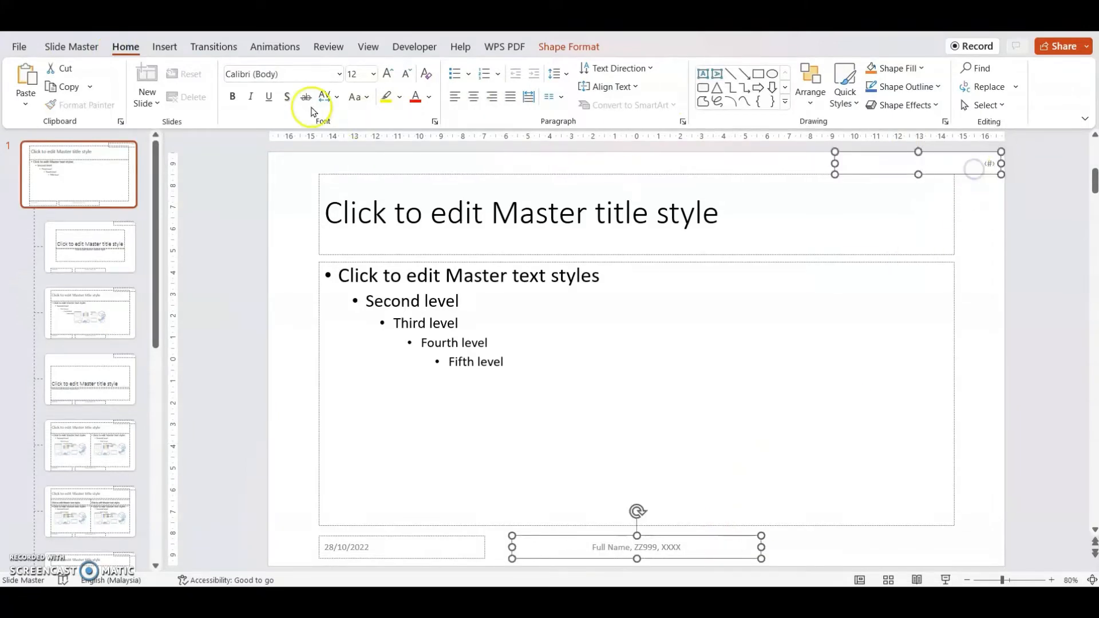
click(429, 97)
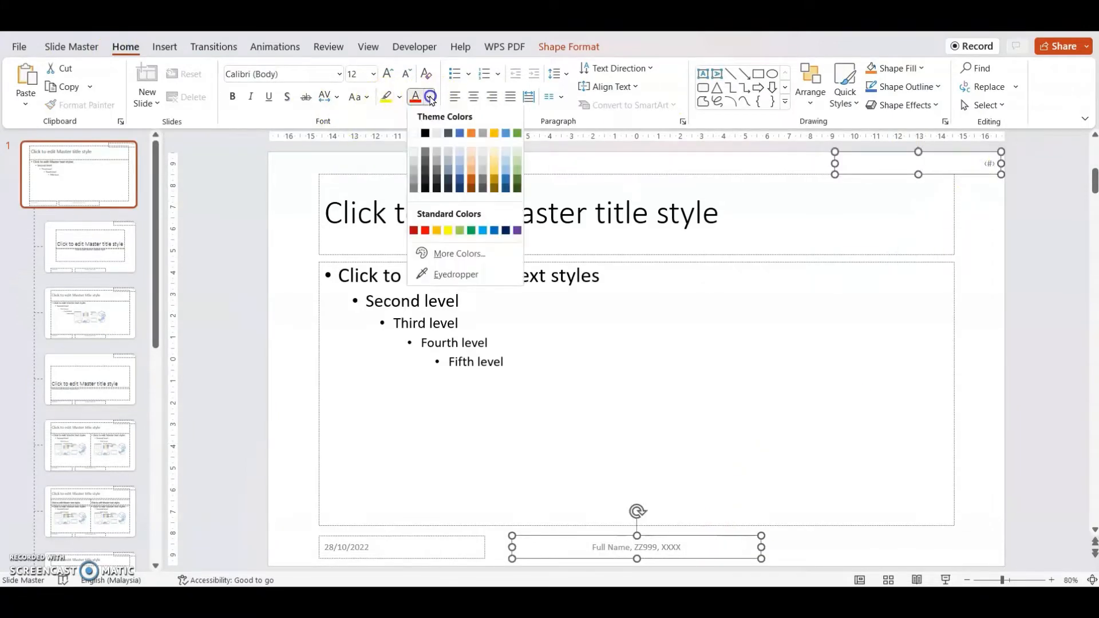
click(425, 135)
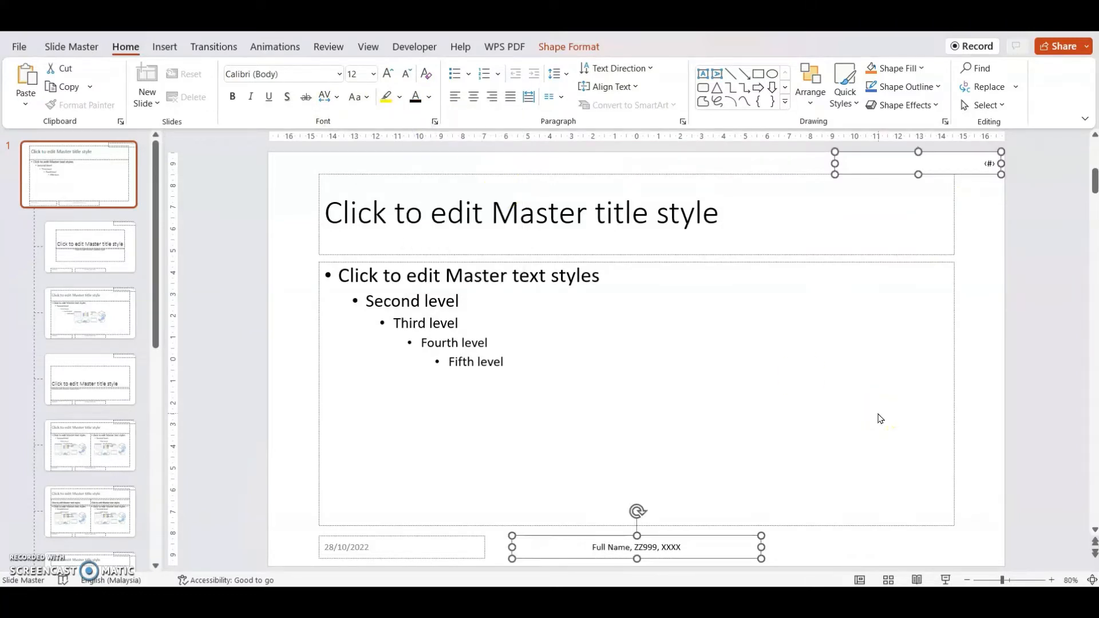
click(78, 47)
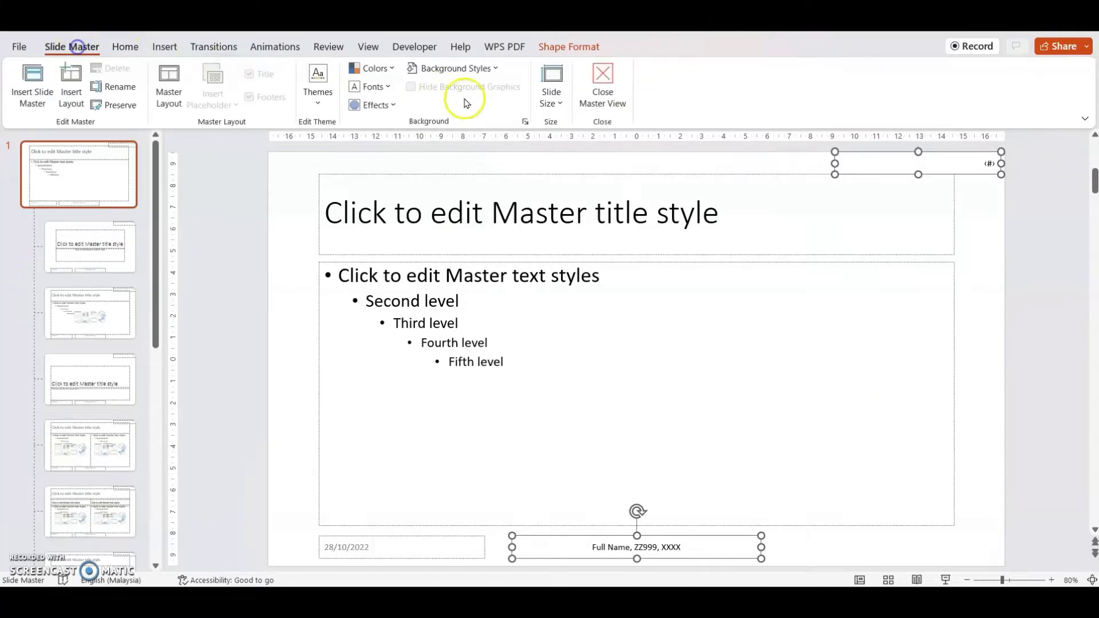
click(609, 91)
- Go through the slides to check the slide number and footer placement, ending on slide 1
click(105, 251)
click(96, 335)
click(81, 418)
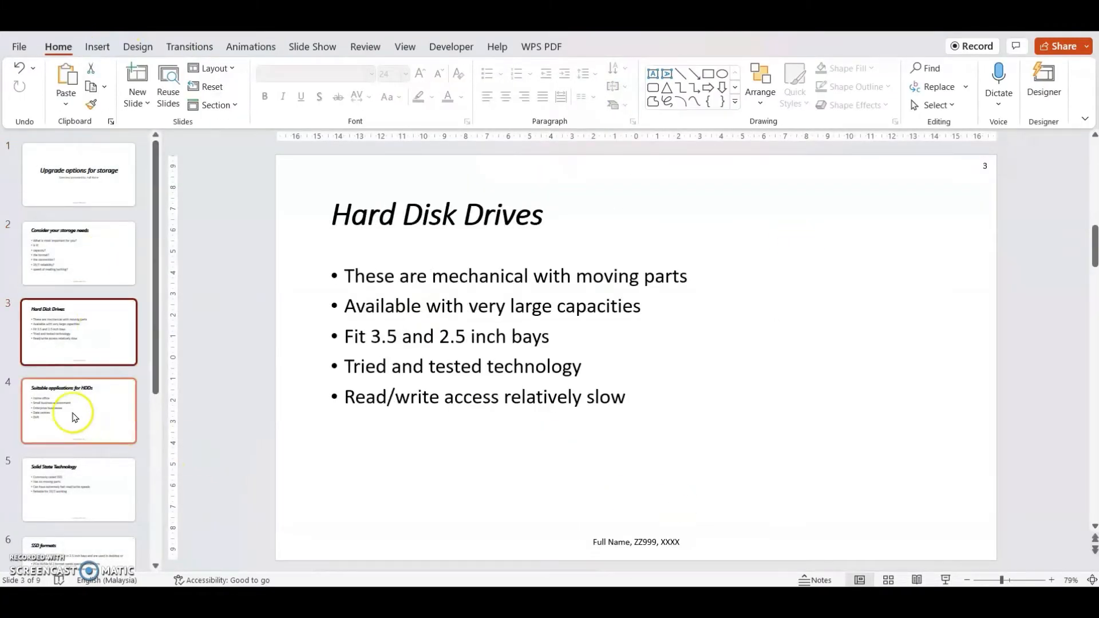
click(77, 485)
scroll(73, 538, down, 2)
click(73, 438)
click(81, 543)
scroll(83, 535, down, 2)
click(85, 528)
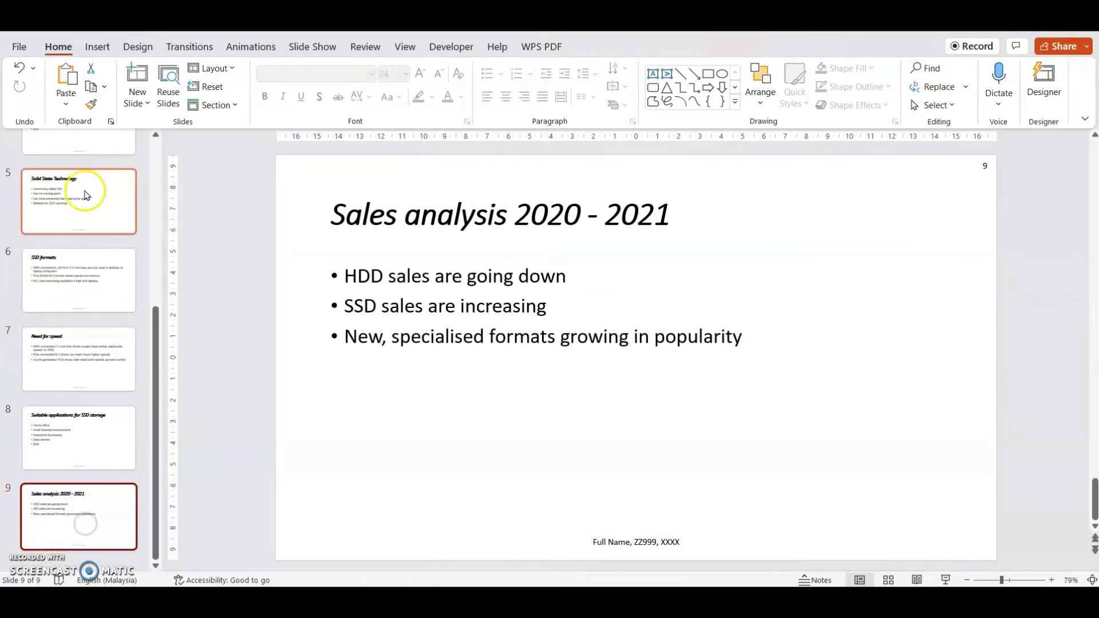
scroll(88, 252, up, 5)
click(102, 181)
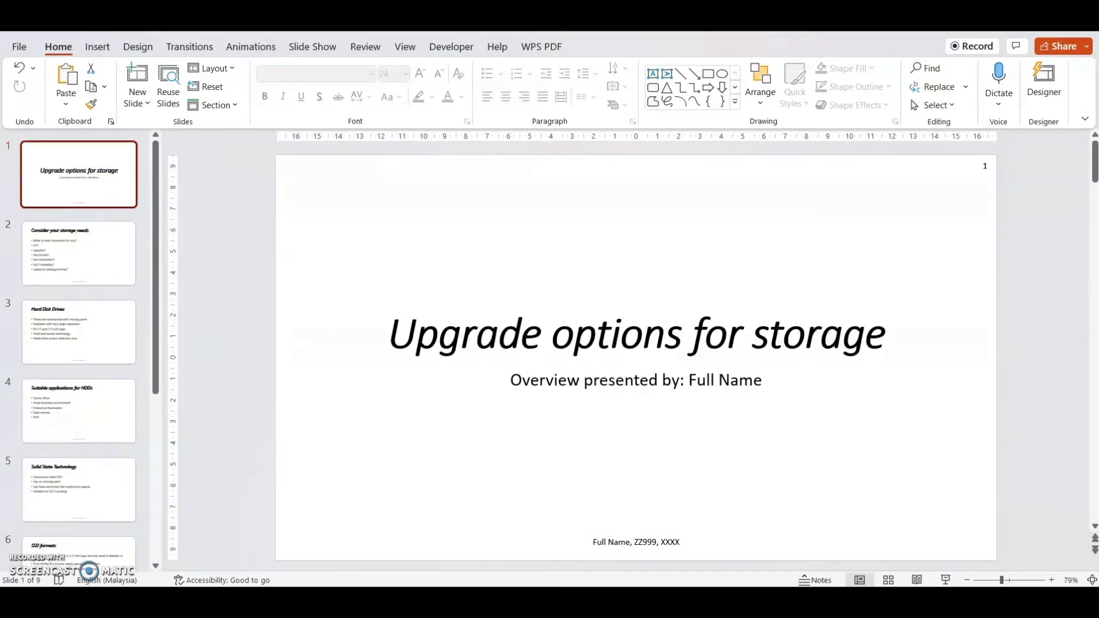
- Switch to the exam paper PDF and highlight "Delete" and "Suitable applications for HDDs" in question 25
click(647, 601)
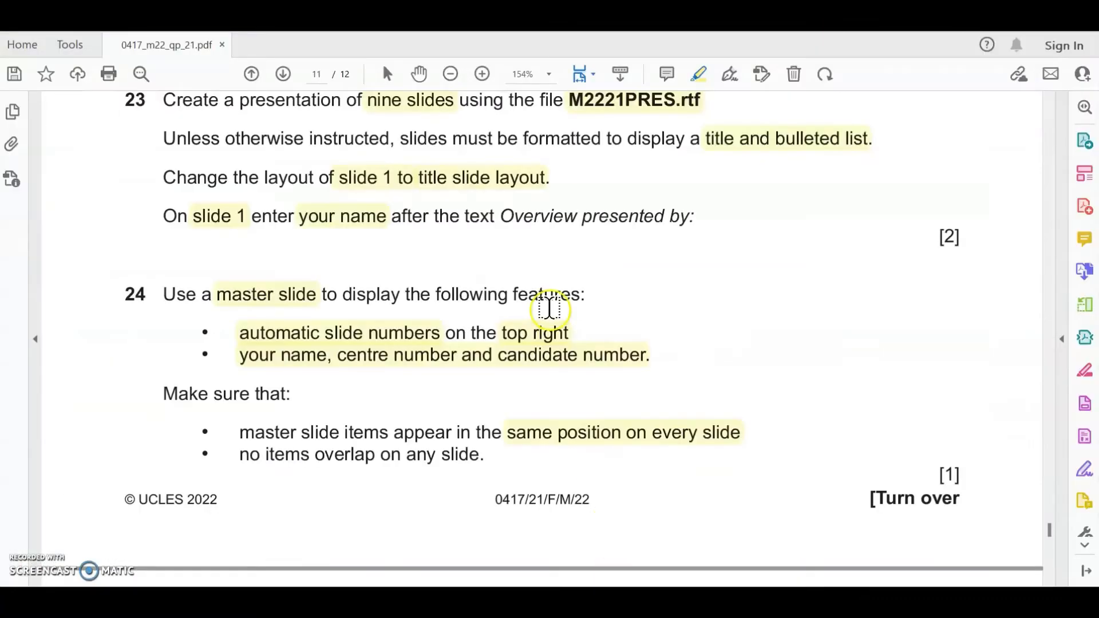
scroll(552, 311, down, 8)
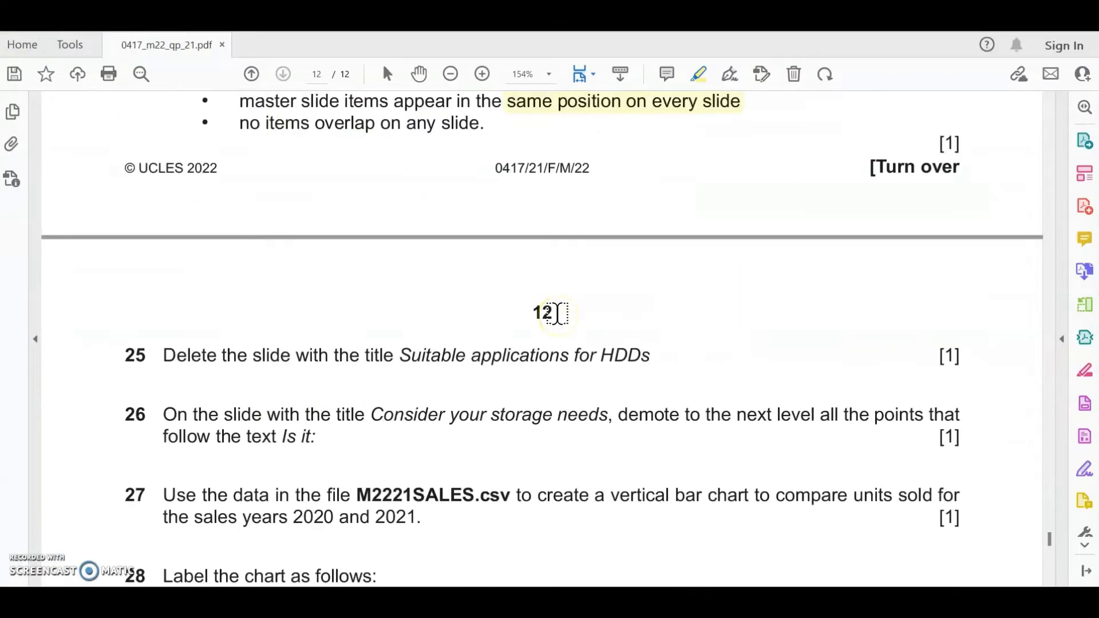
scroll(557, 313, down, 1)
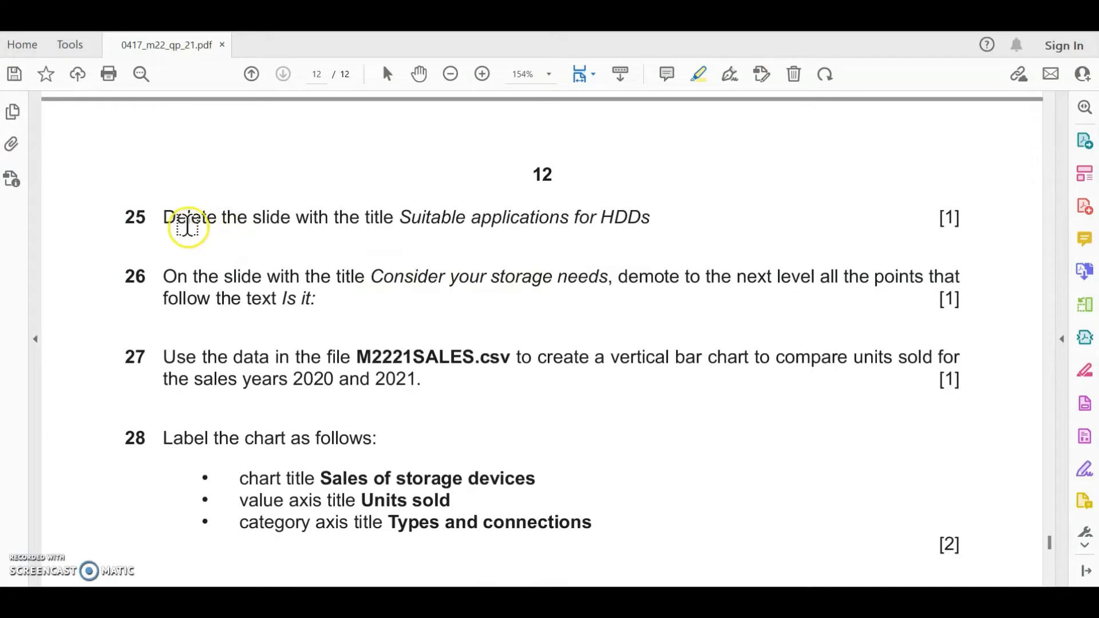
drag(159, 216, 218, 216)
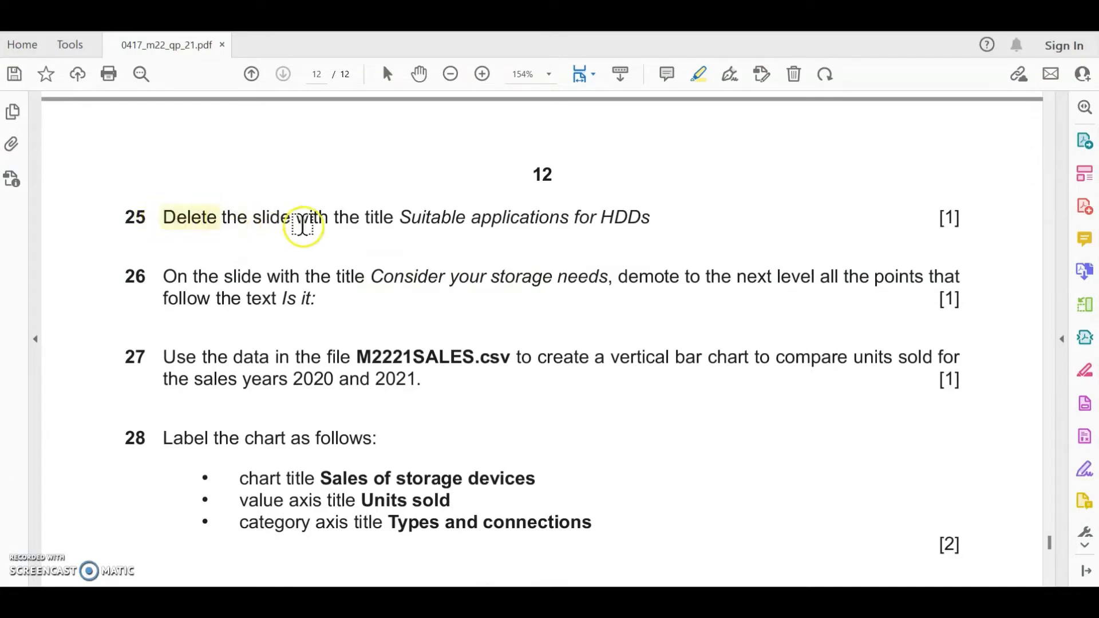
drag(400, 215, 635, 217)
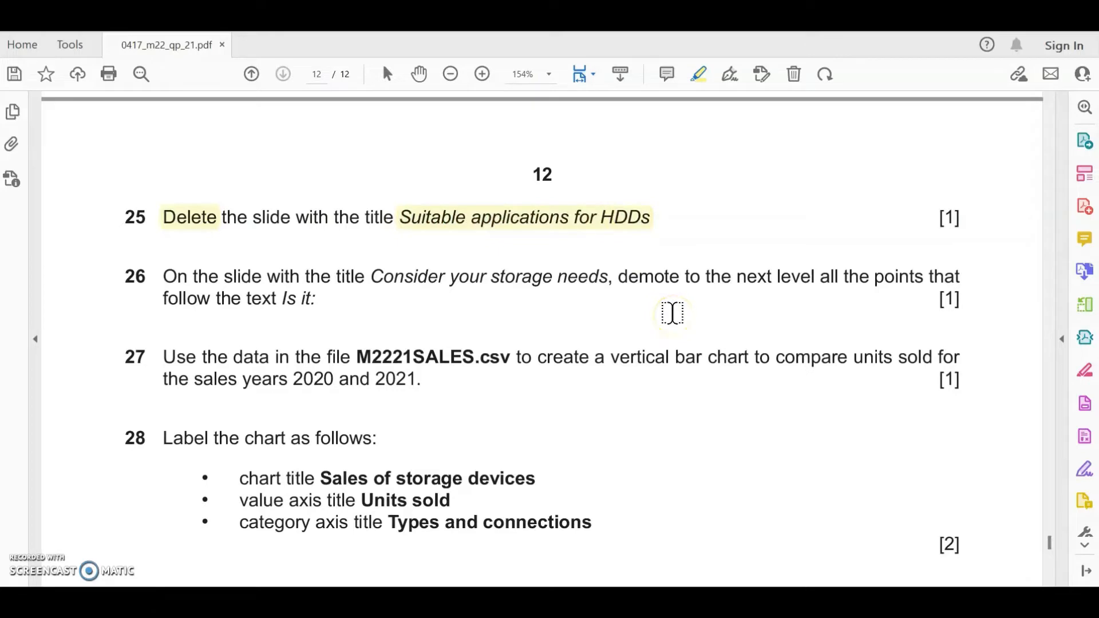
- Return to PowerPoint and delete the slide titled "Suitable applications for HDDs"
key(alt+Tab)
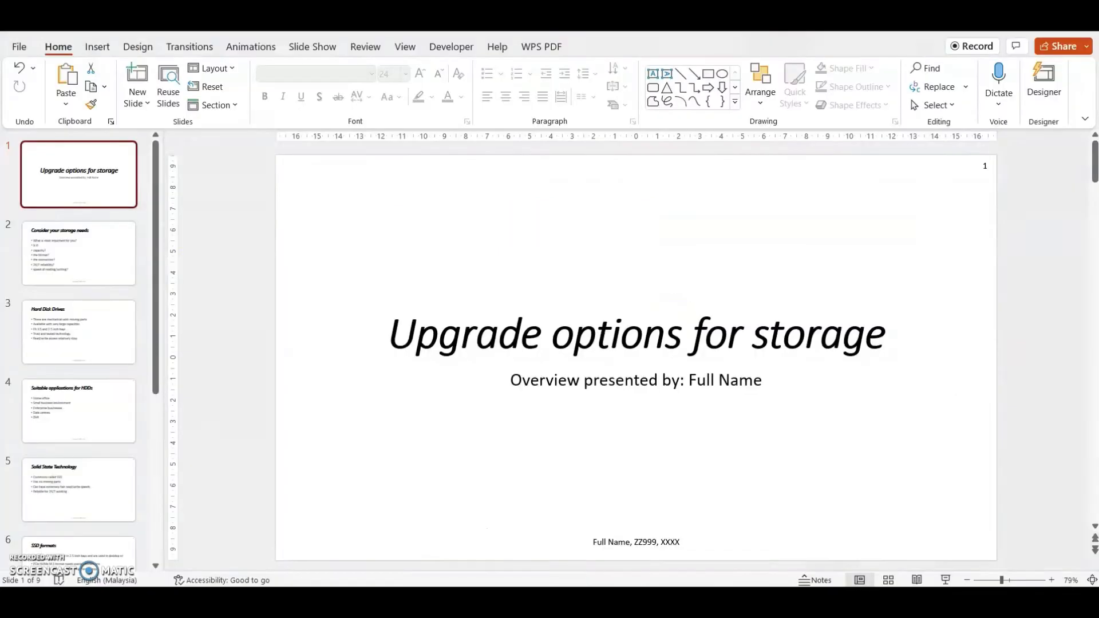
click(99, 248)
click(83, 342)
click(83, 401)
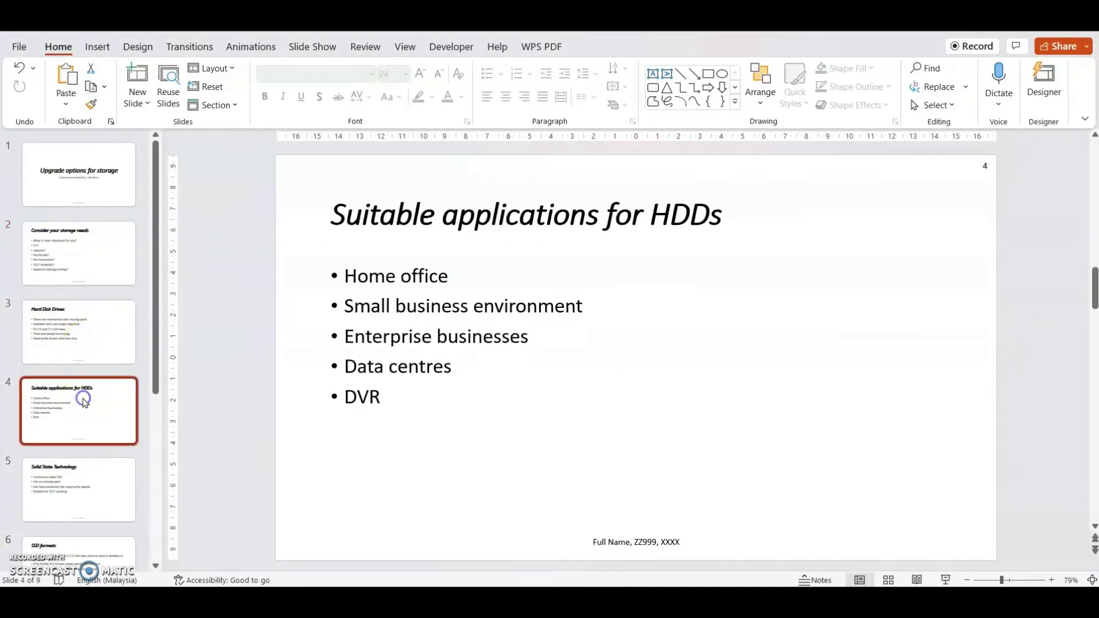
right_click(87, 415)
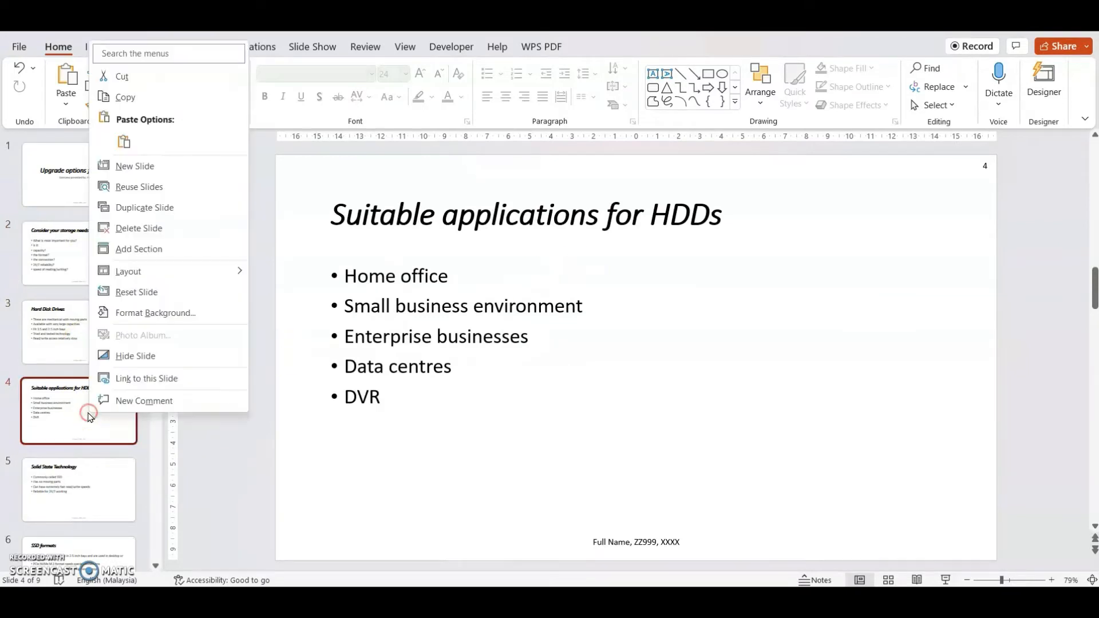
click(155, 228)
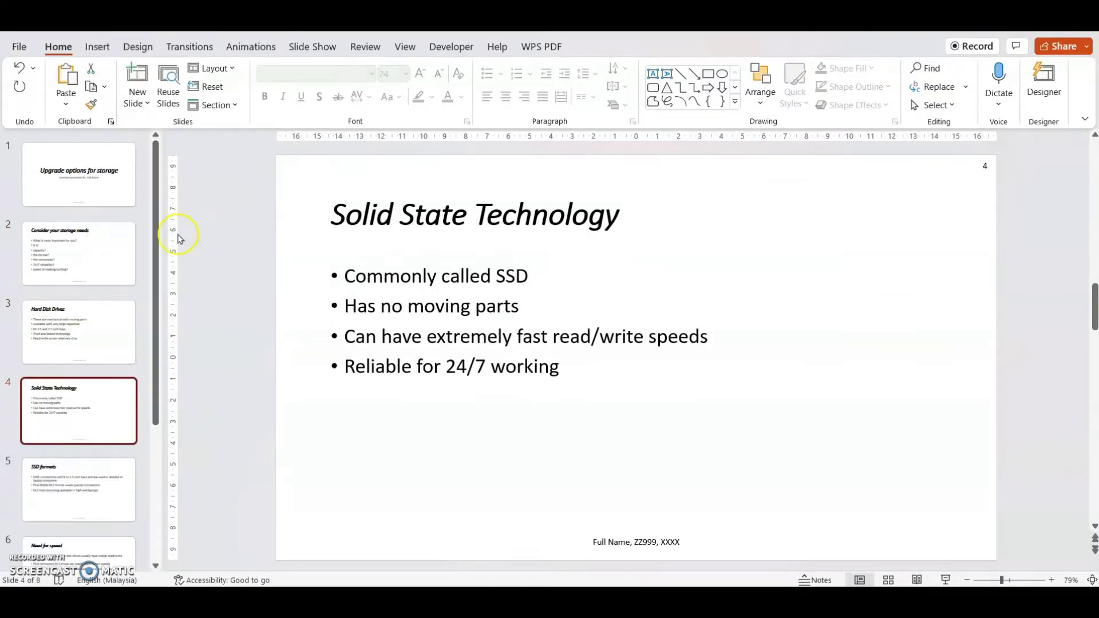
- Switch to the exam paper PDF and highlight "Consider your storage needs" in question 26
key(alt+Tab)
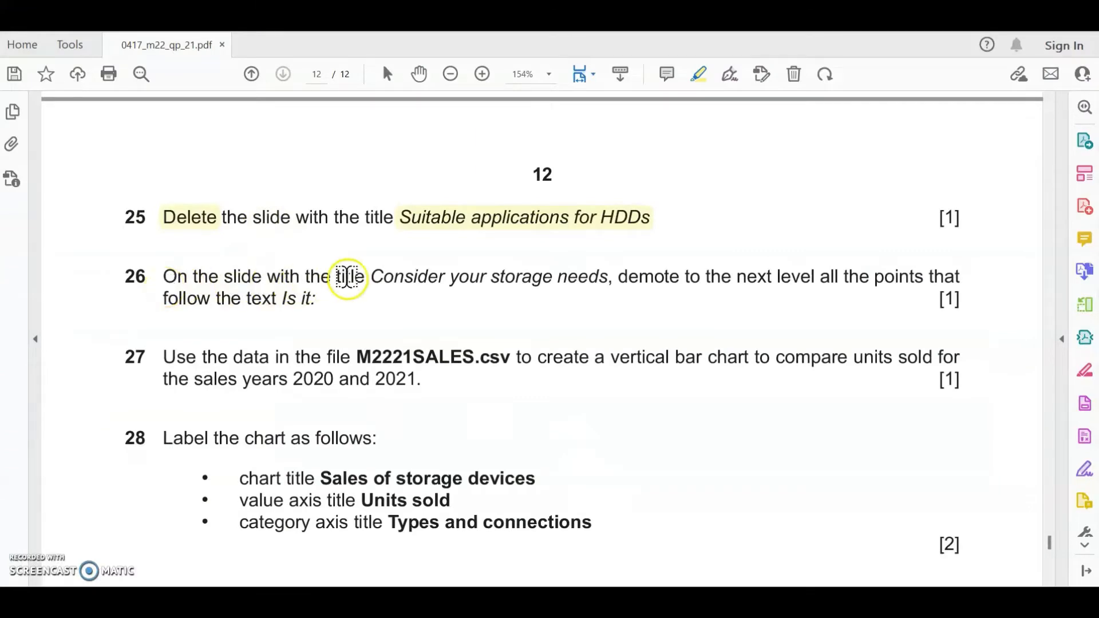
drag(371, 277, 586, 284)
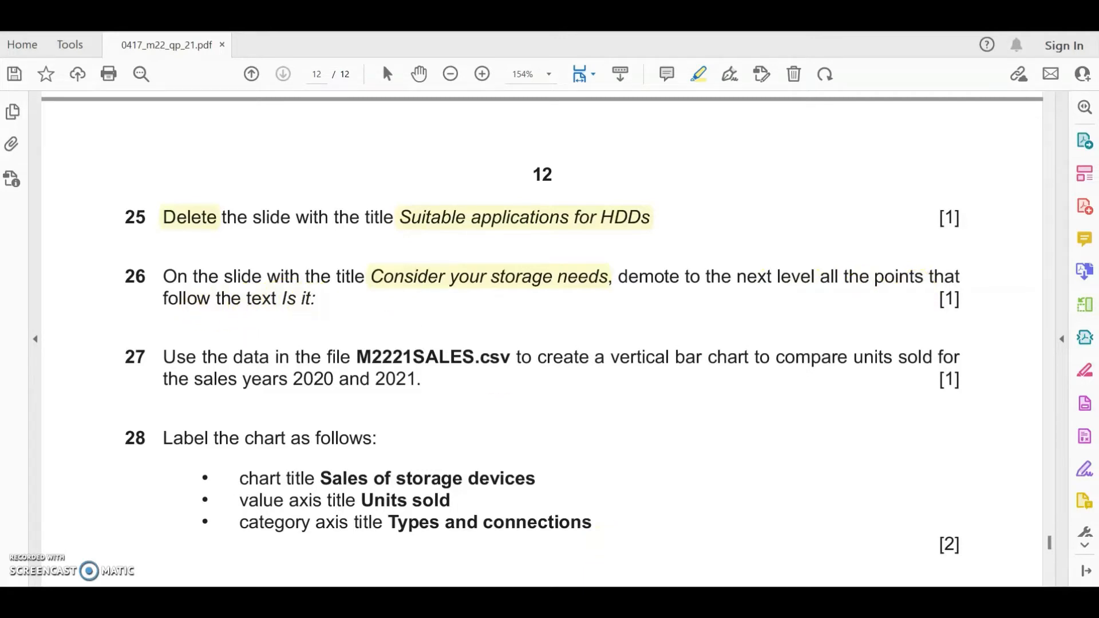
- In PowerPoint, demote the five points after "Is it:" by one level on the "Consider your storage needs" slide
click(678, 598)
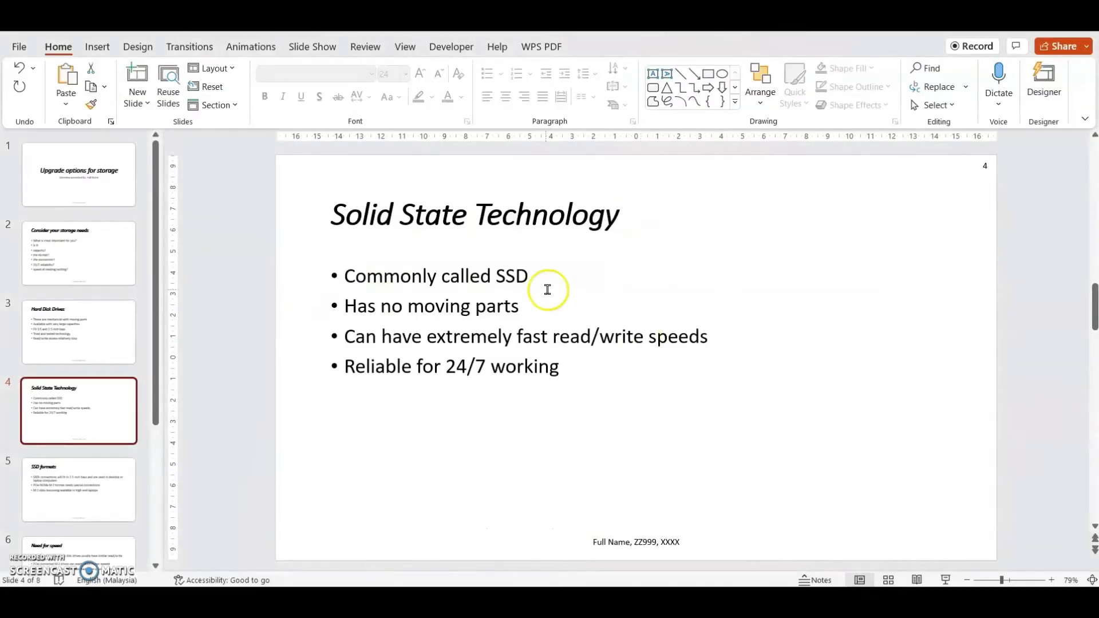
click(79, 242)
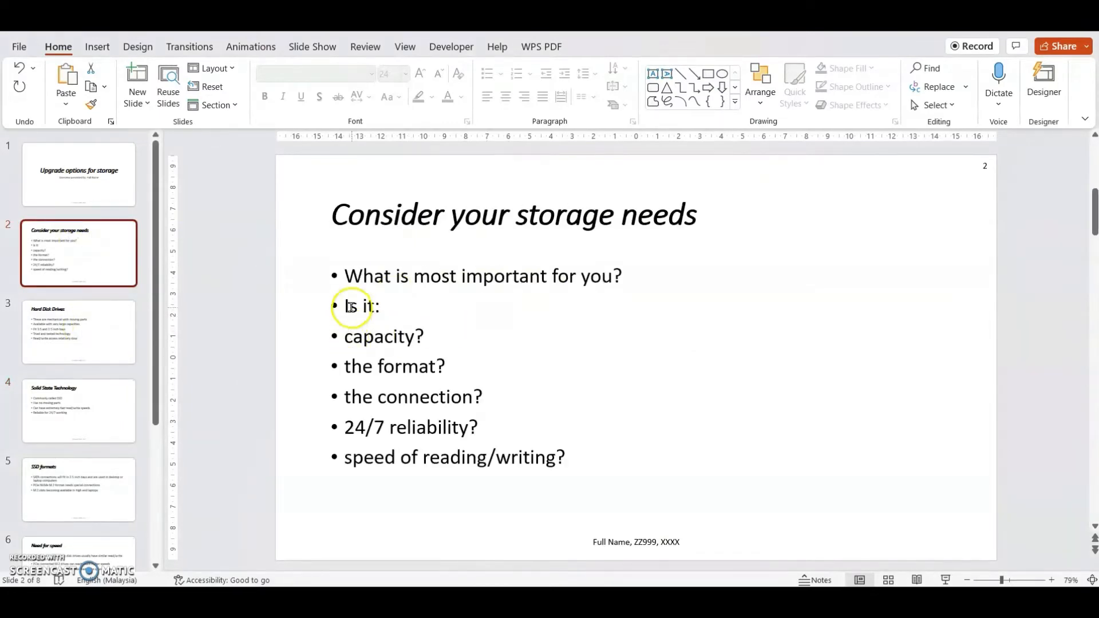
drag(342, 332, 573, 461)
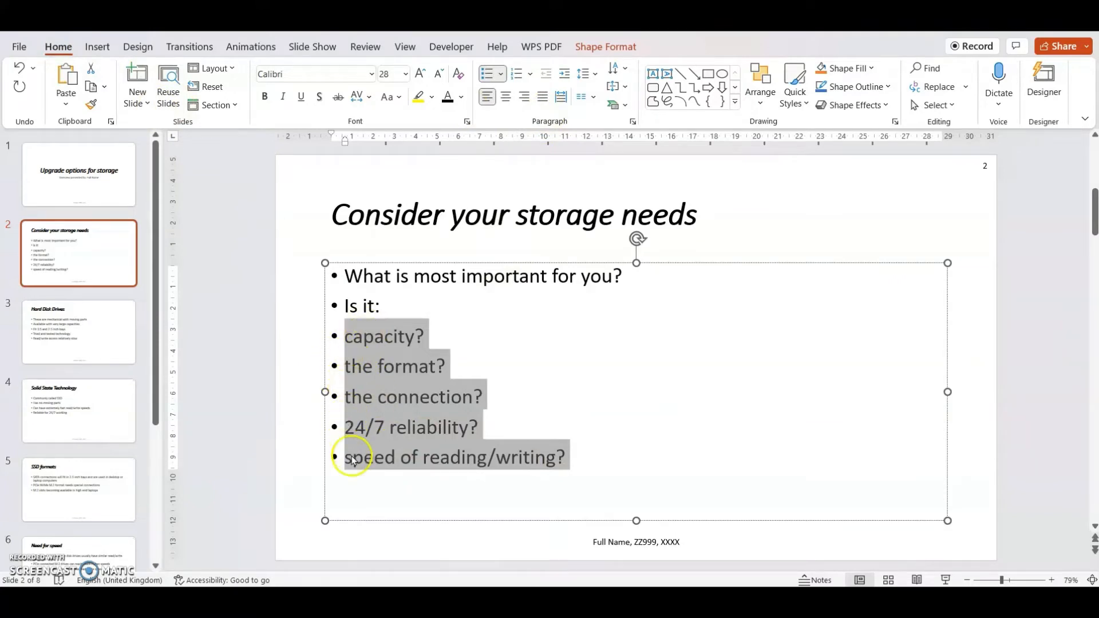
click(565, 76)
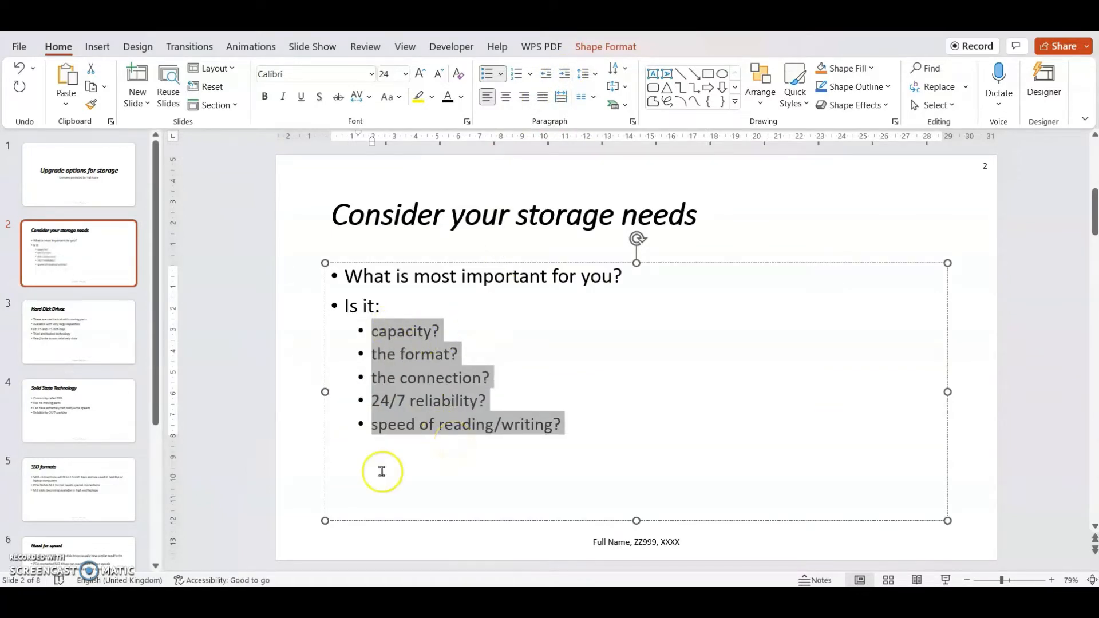
key(Escape)
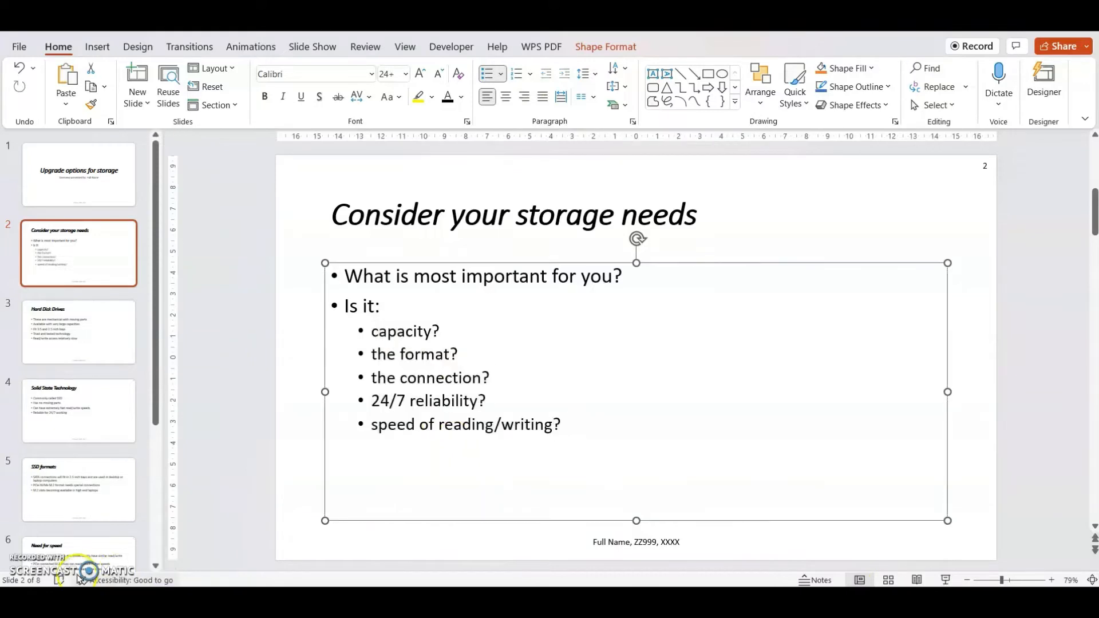
click(256, 519)
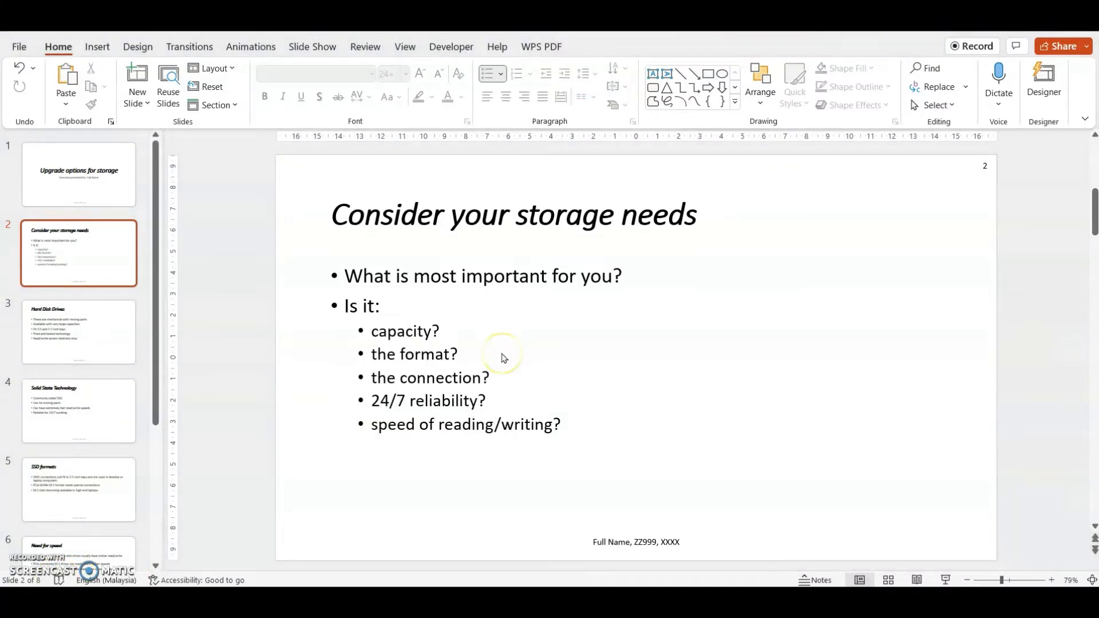
- Switch to the exam paper PDF and highlight "M2221SALES.csv", "vertical bar chart", "units sold" and "sales years 2020 and 2021" in question 27
key(alt+Tab)
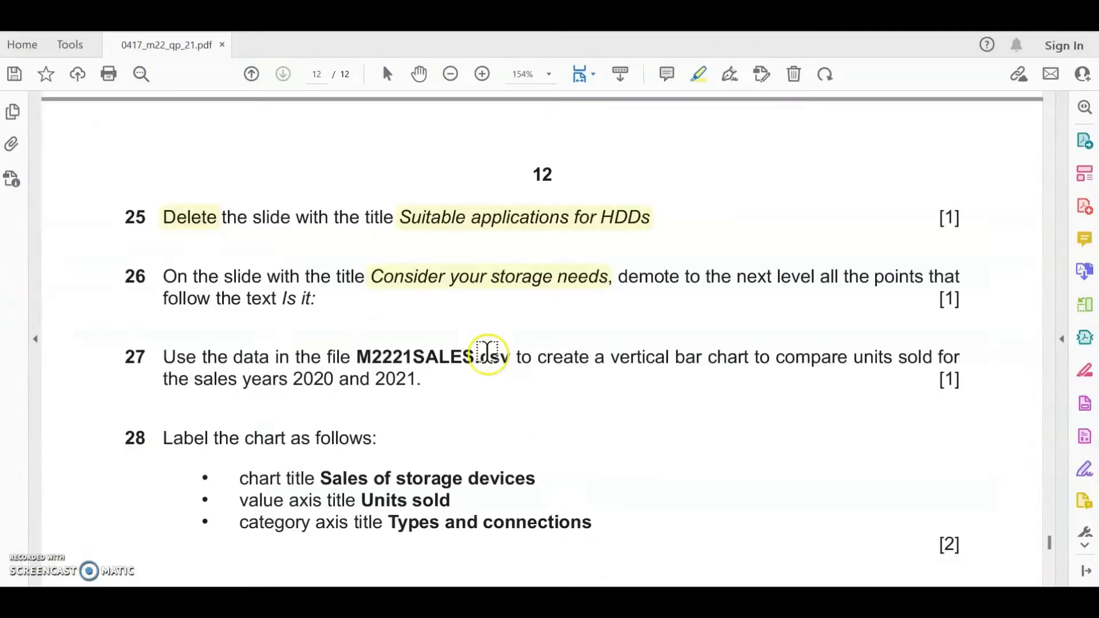
scroll(373, 355, down, 4)
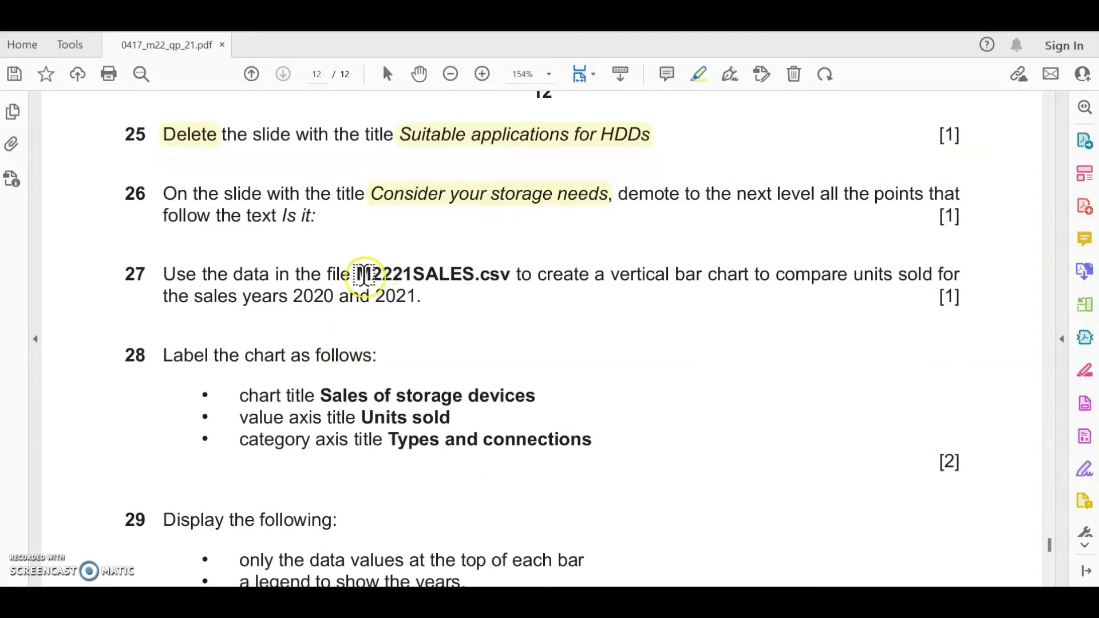
drag(355, 274, 515, 274)
click(523, 349)
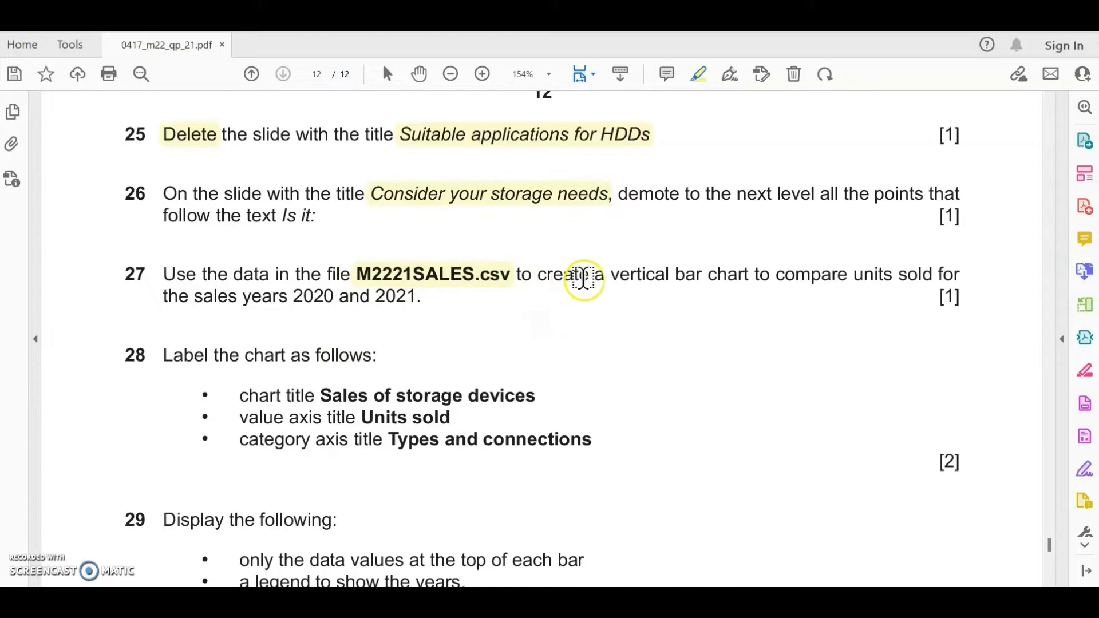
drag(612, 278, 750, 277)
drag(853, 277, 932, 280)
drag(196, 297, 402, 300)
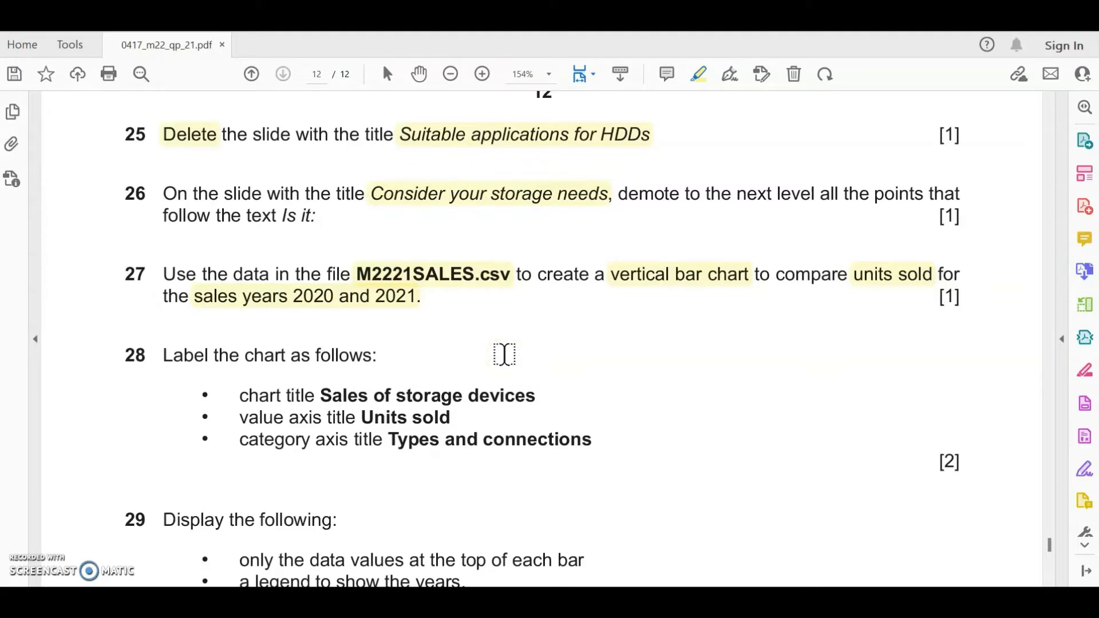
- Open M2221SALES.csv from the March2022-ppt folder in Excel and fit the widths of the data columns to their contents
click(532, 599)
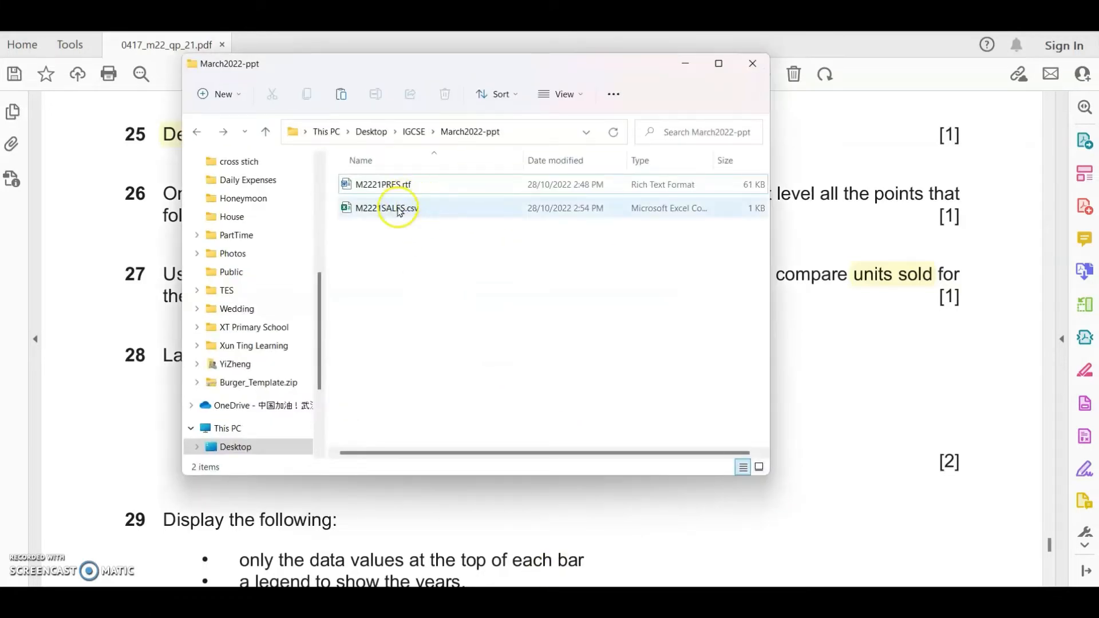
click(398, 210)
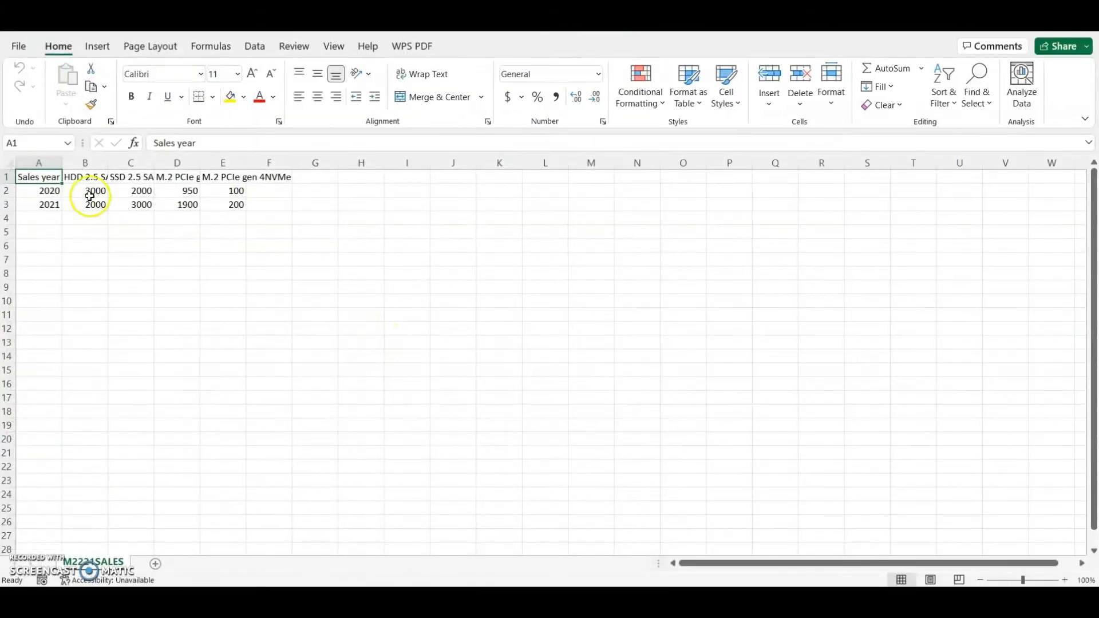
drag(44, 163, 286, 163)
double_click(292, 163)
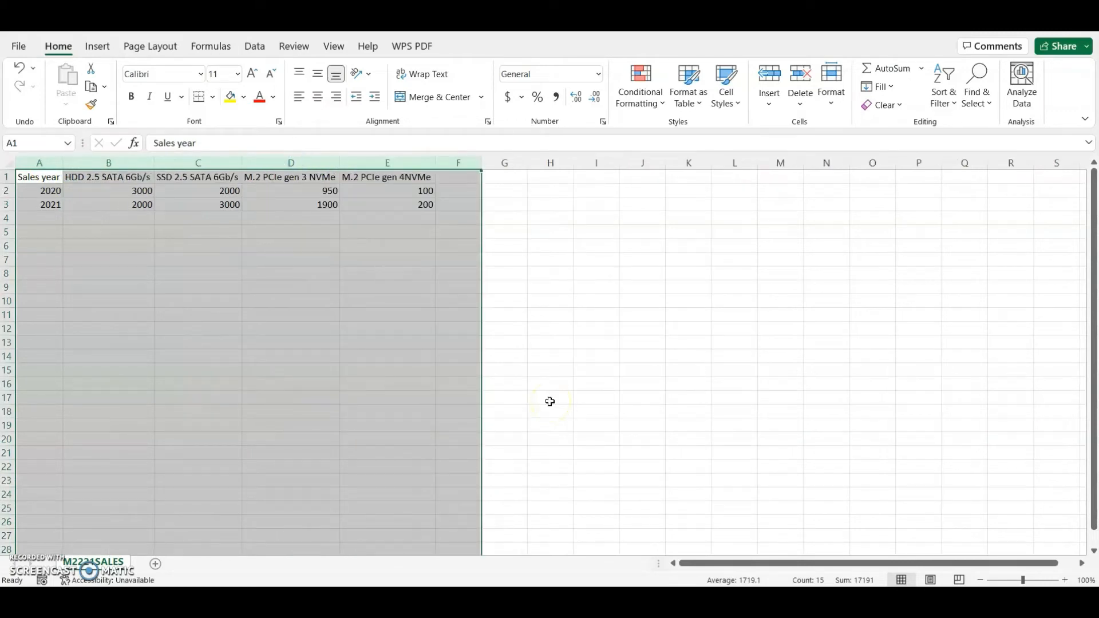
scroll(550, 401, up, 2)
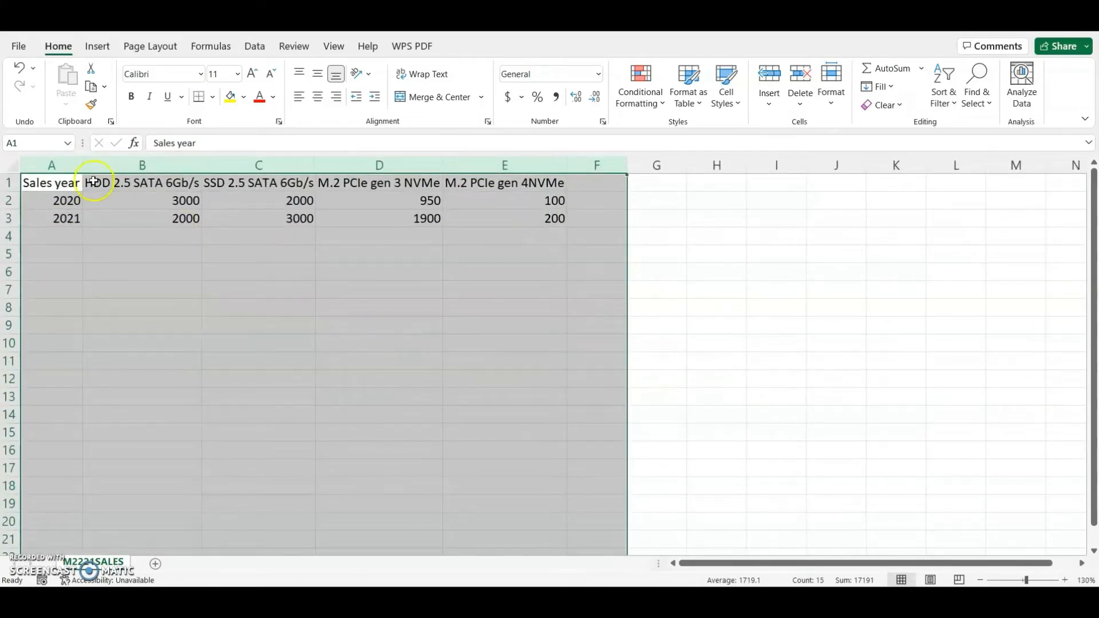
double_click(627, 165)
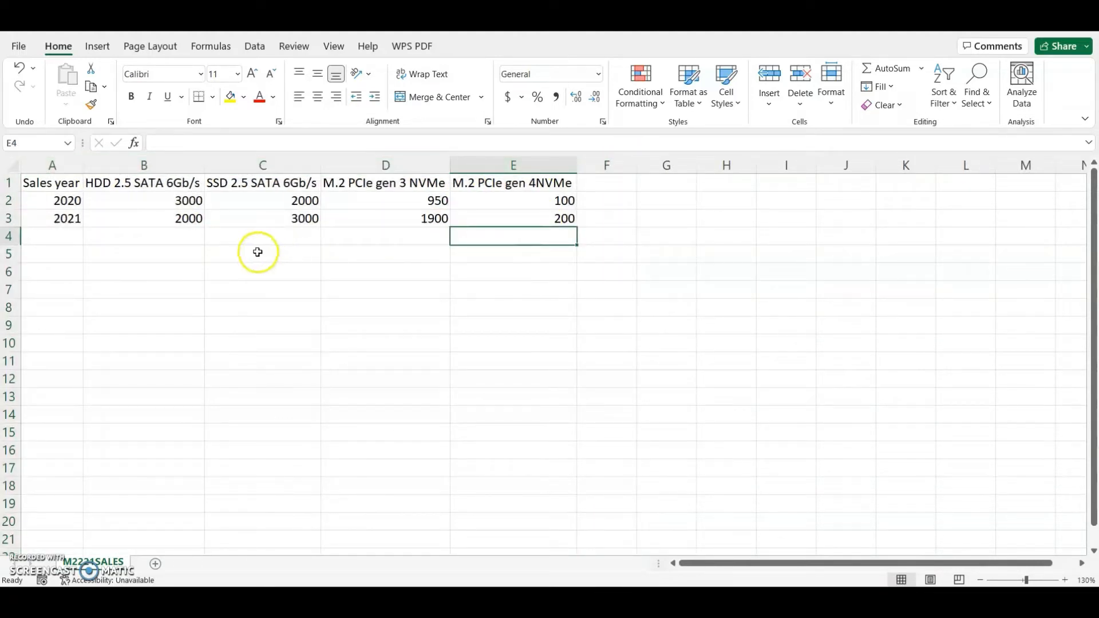
- Insert a 2-D clustered column chart from the sales data in A1:E3
drag(57, 184, 544, 211)
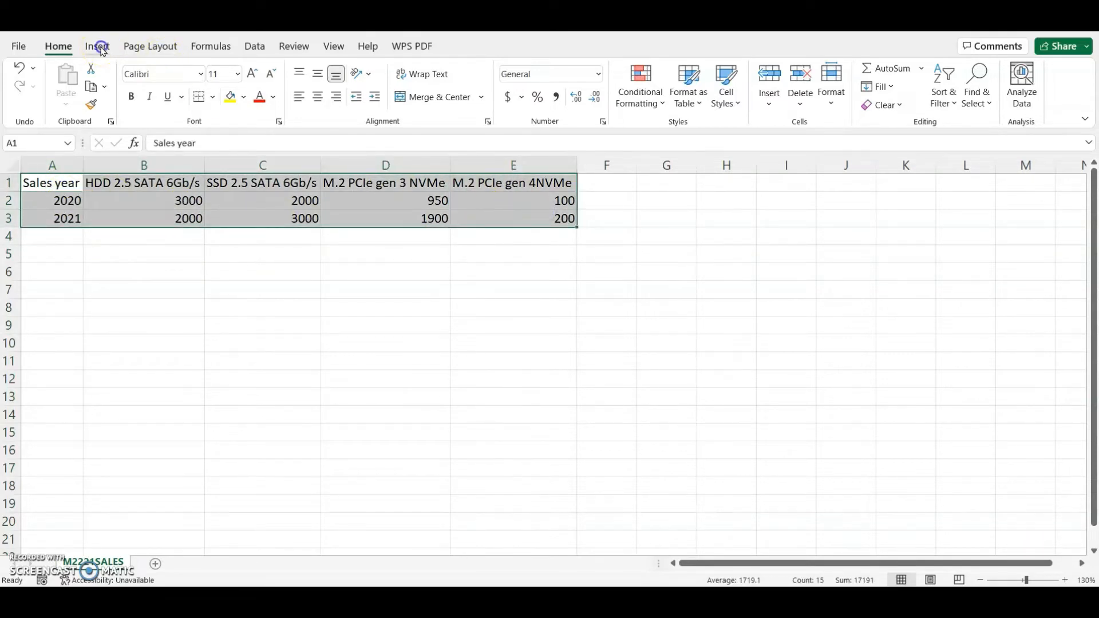
click(98, 47)
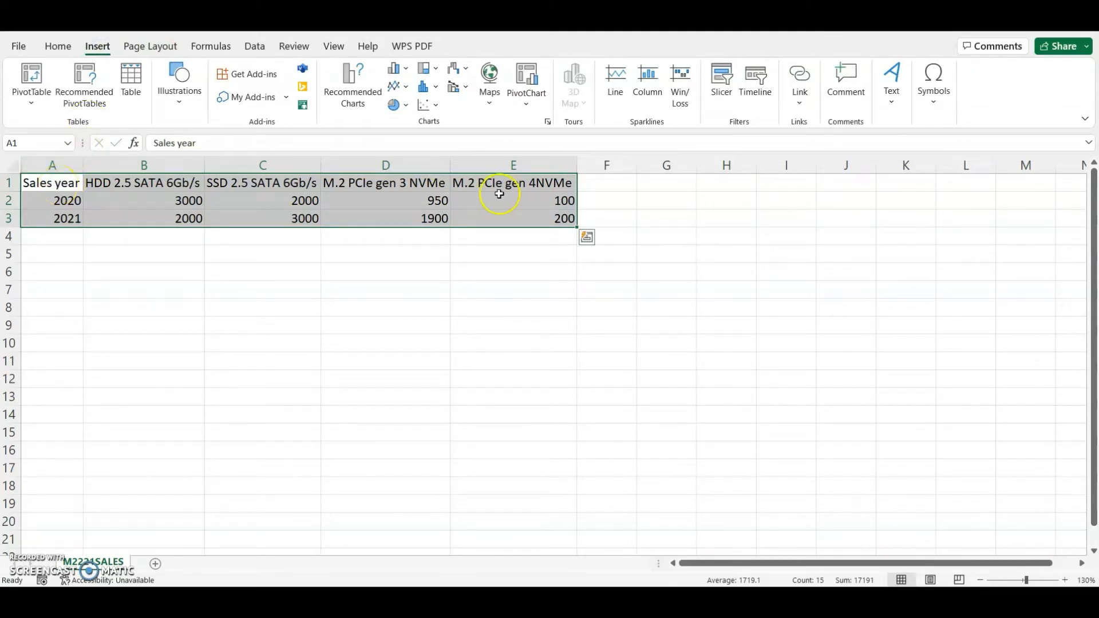
click(406, 69)
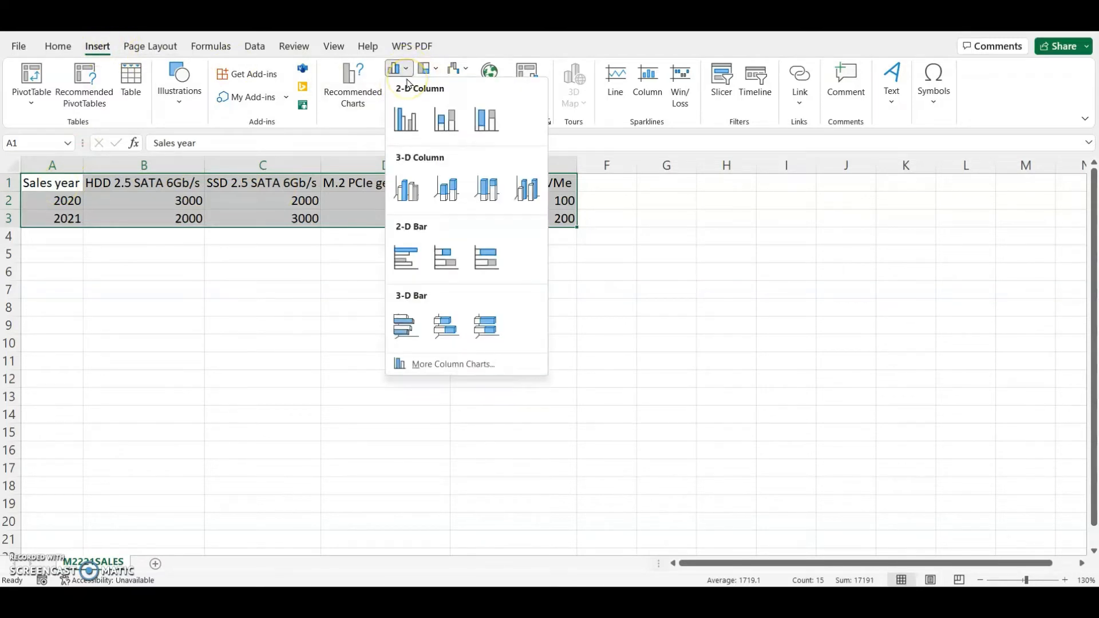
click(406, 119)
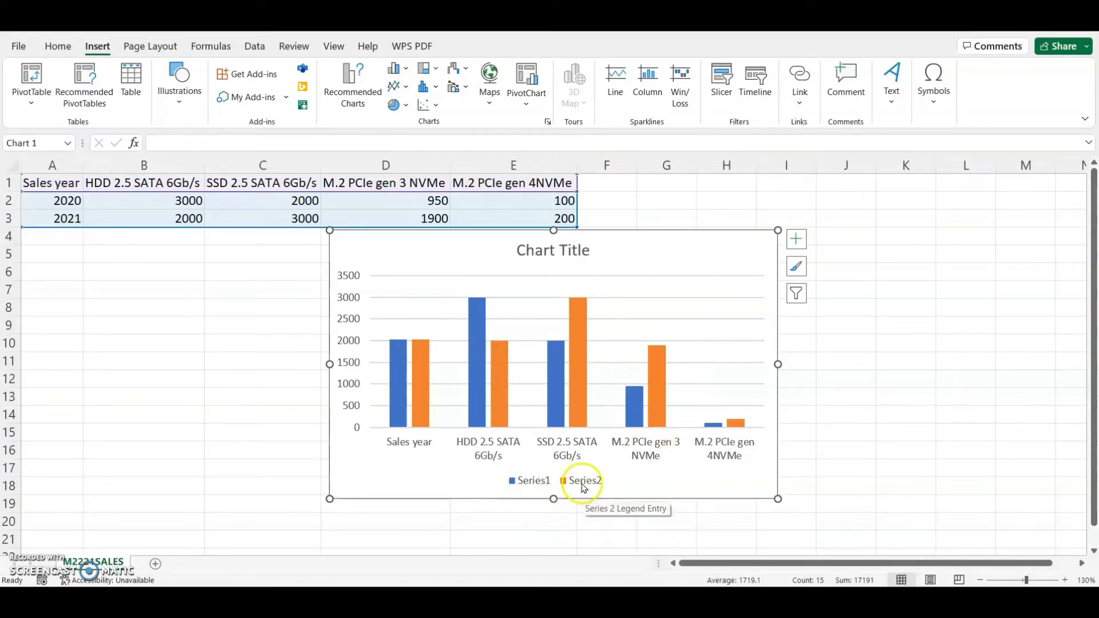
- Open the chart's data source settings and move the dialog clear of the sales data
right_click(588, 270)
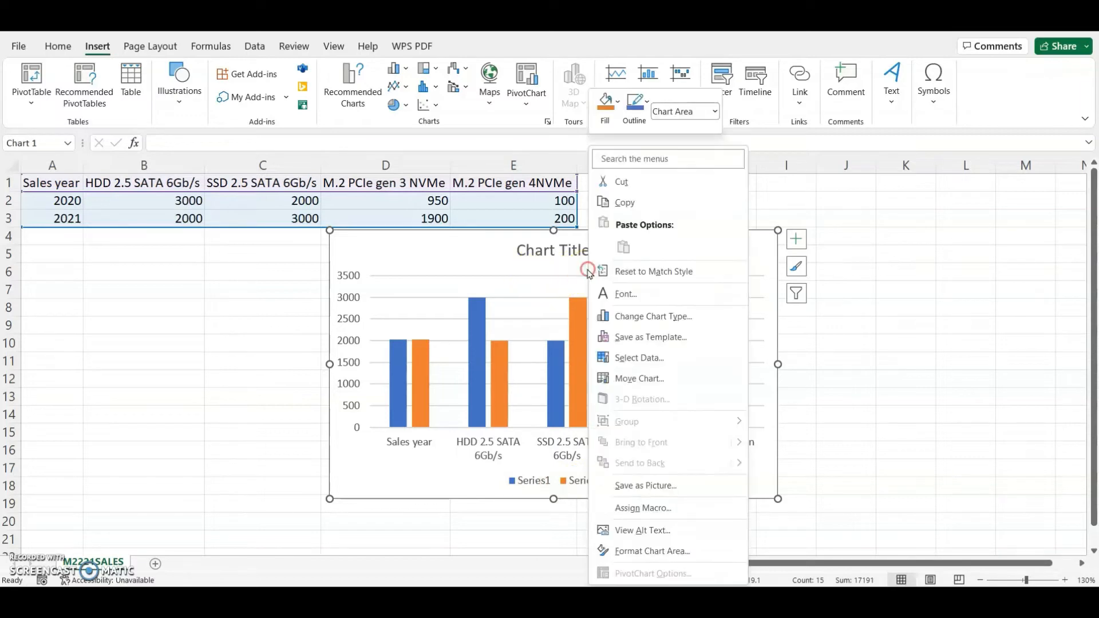
click(698, 369)
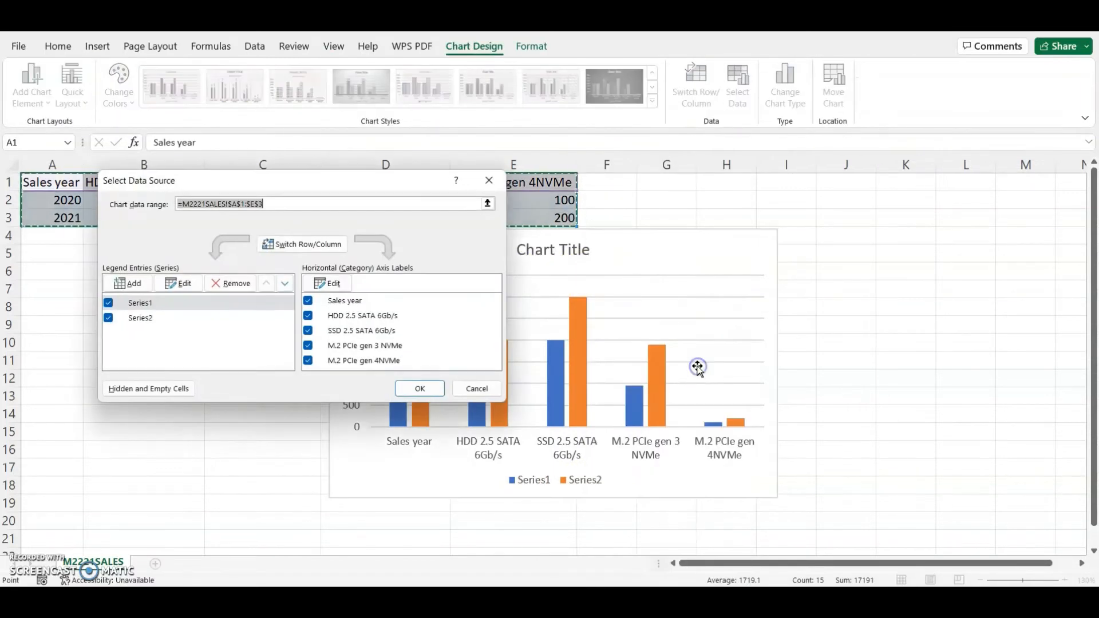
drag(252, 178, 234, 276)
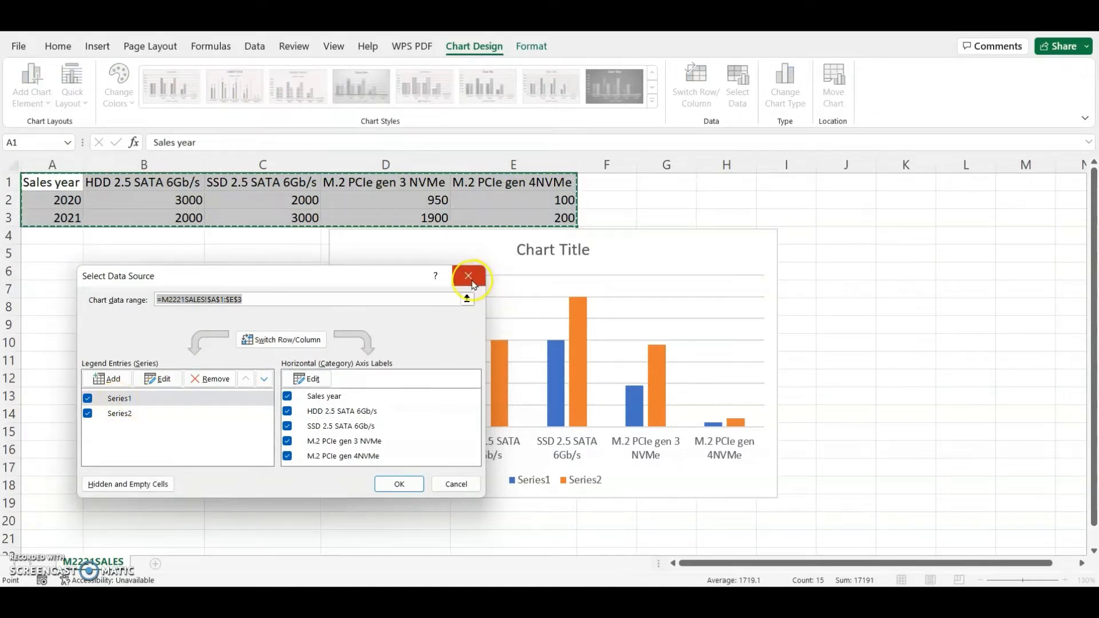
click(157, 378)
drag(66, 197, 67, 217)
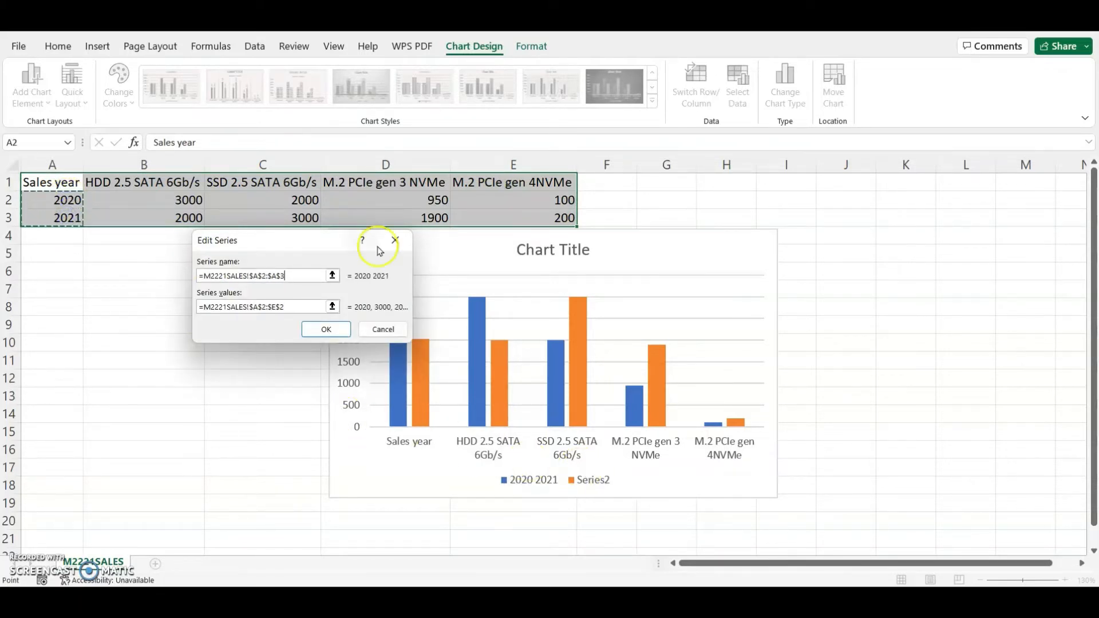
click(383, 329)
click(124, 412)
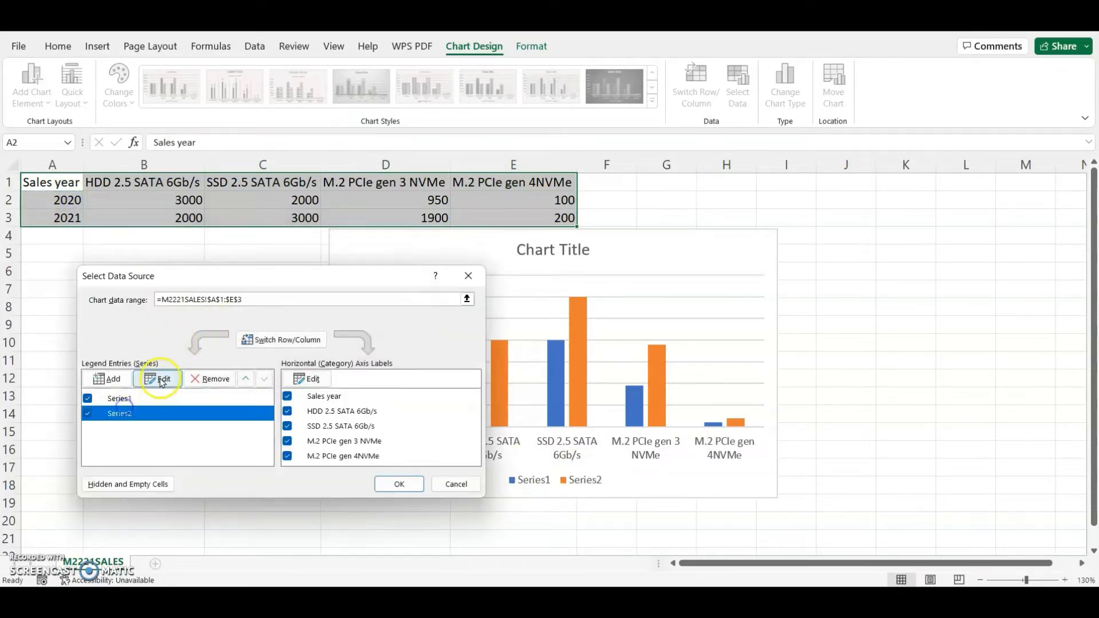
click(157, 378)
click(380, 327)
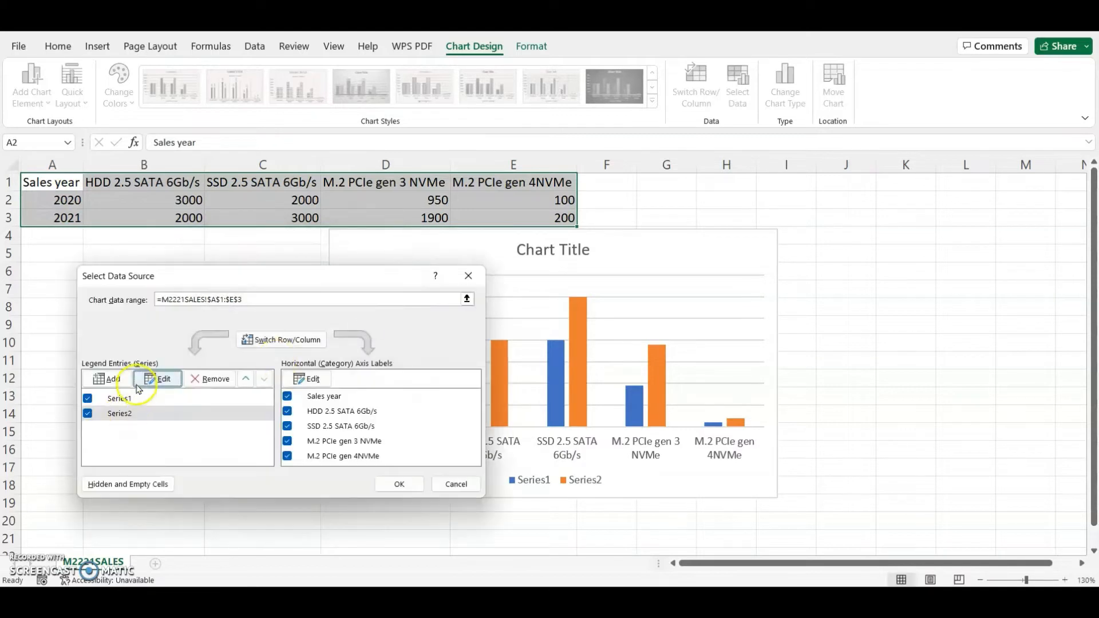
- Name the first chart series from cell A2 (2020) and the second from cell A3 (2021), and apply the data source changes
click(137, 399)
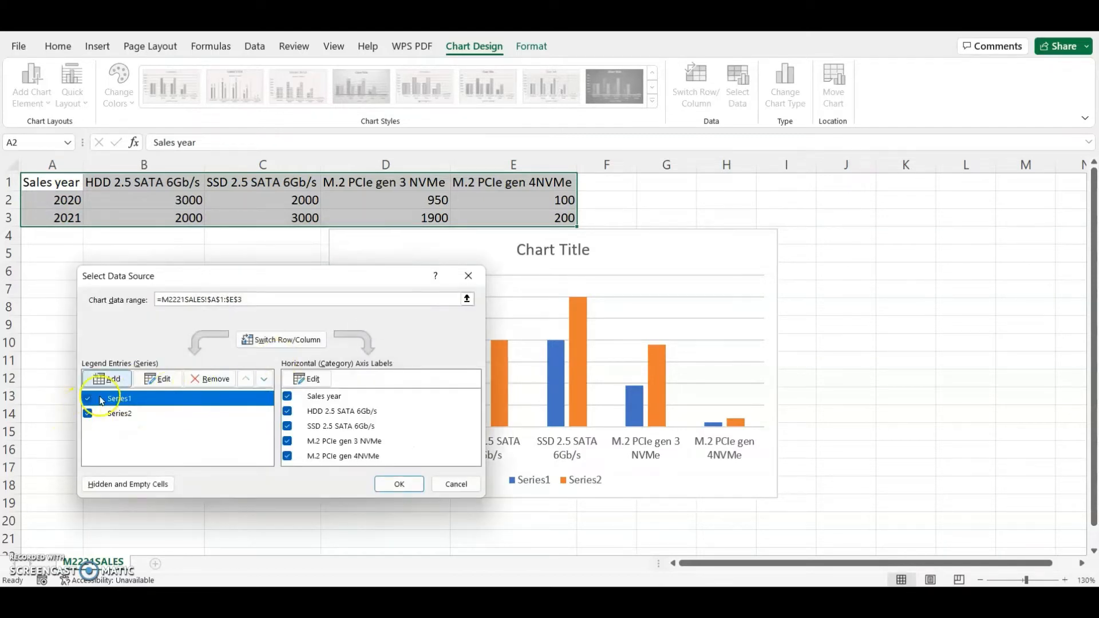
click(157, 379)
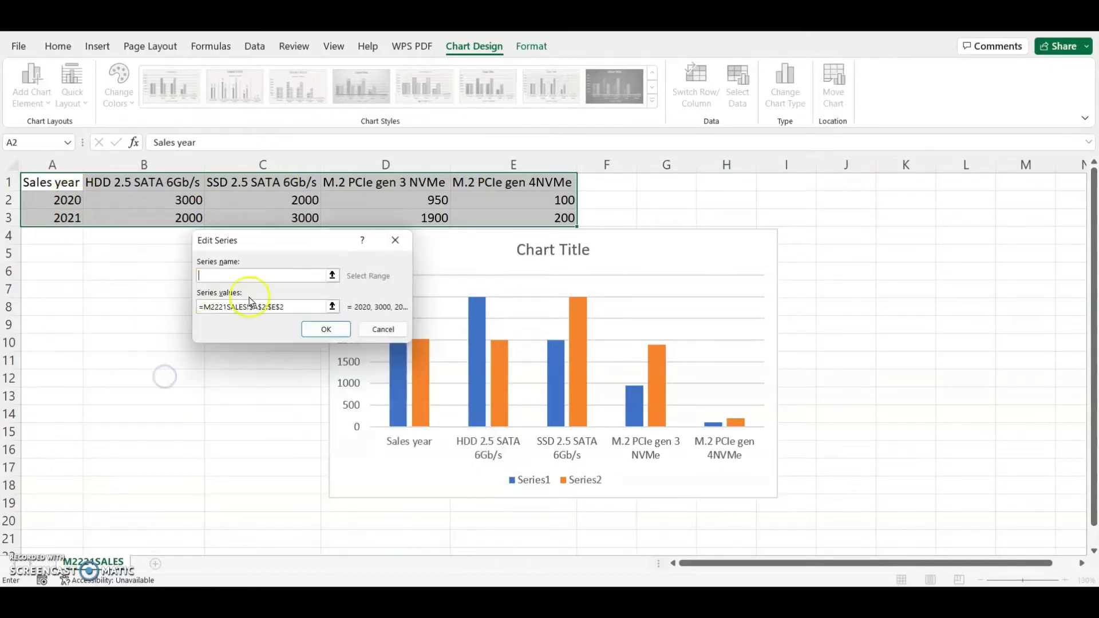
click(50, 198)
click(326, 329)
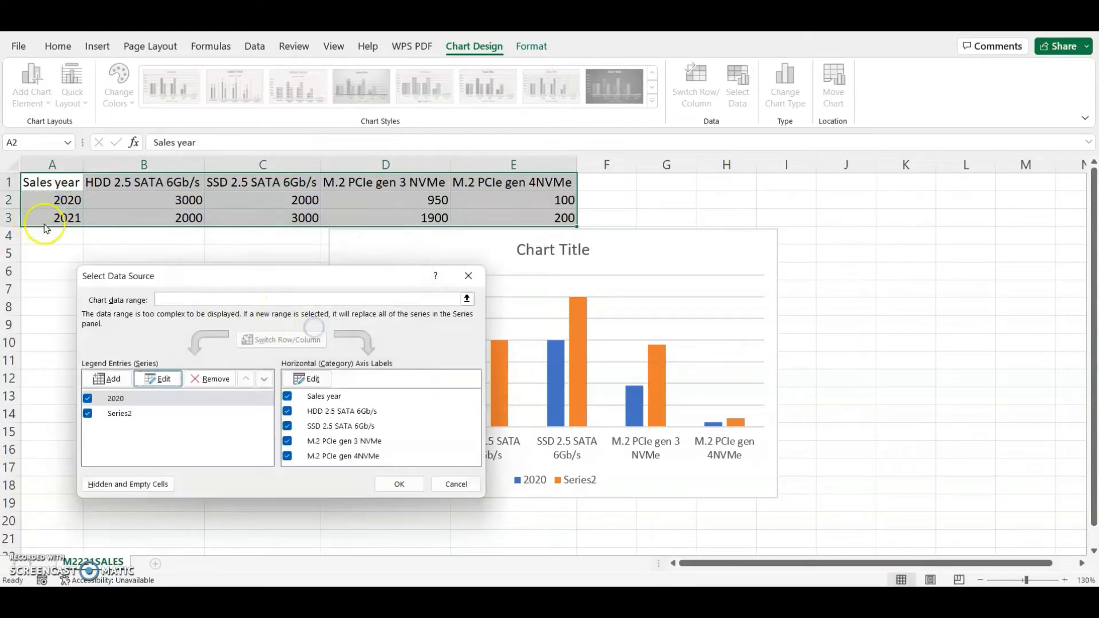
click(123, 413)
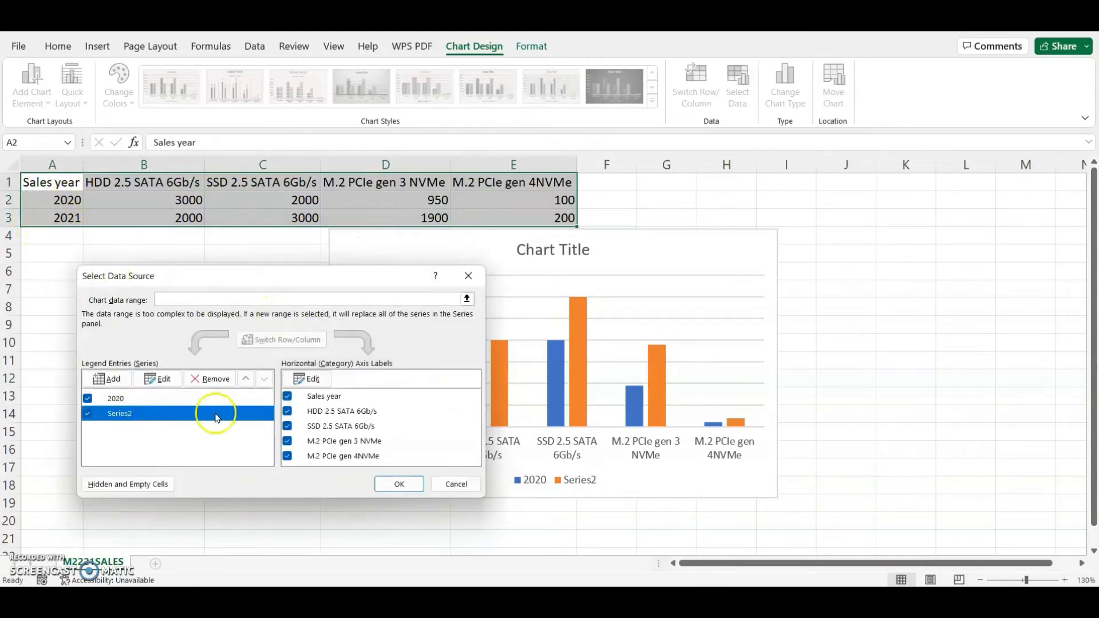
click(164, 379)
click(64, 217)
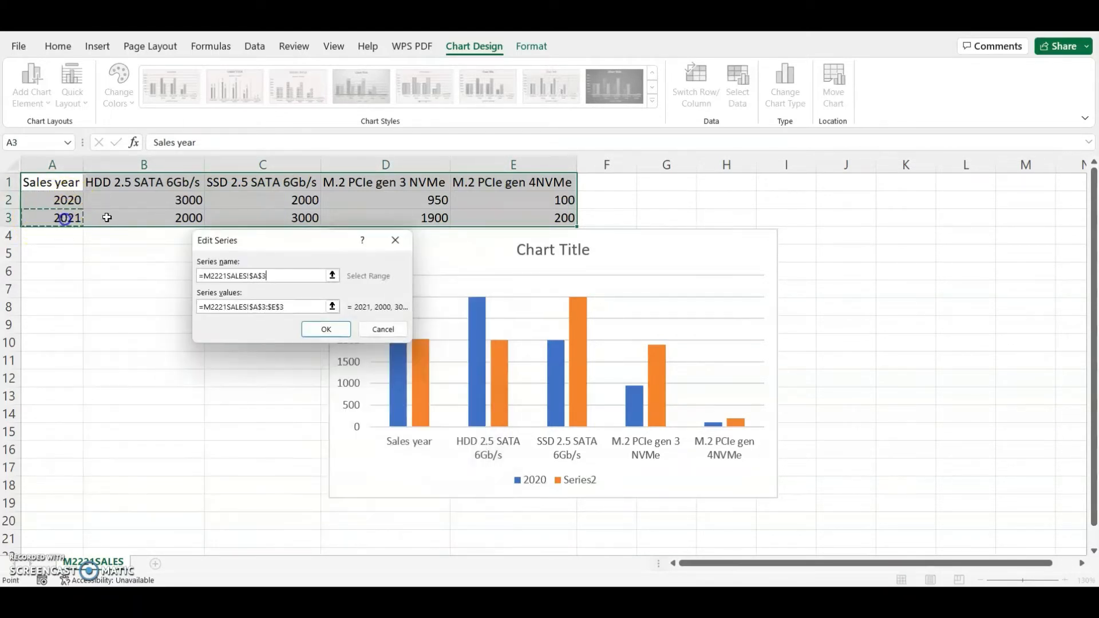
click(326, 330)
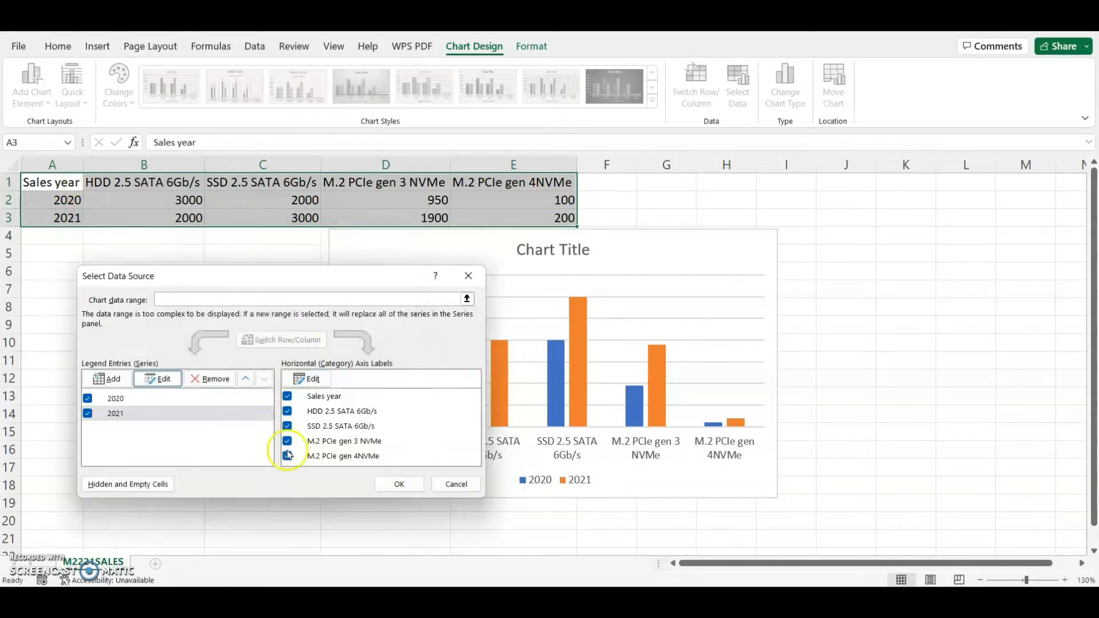
click(400, 485)
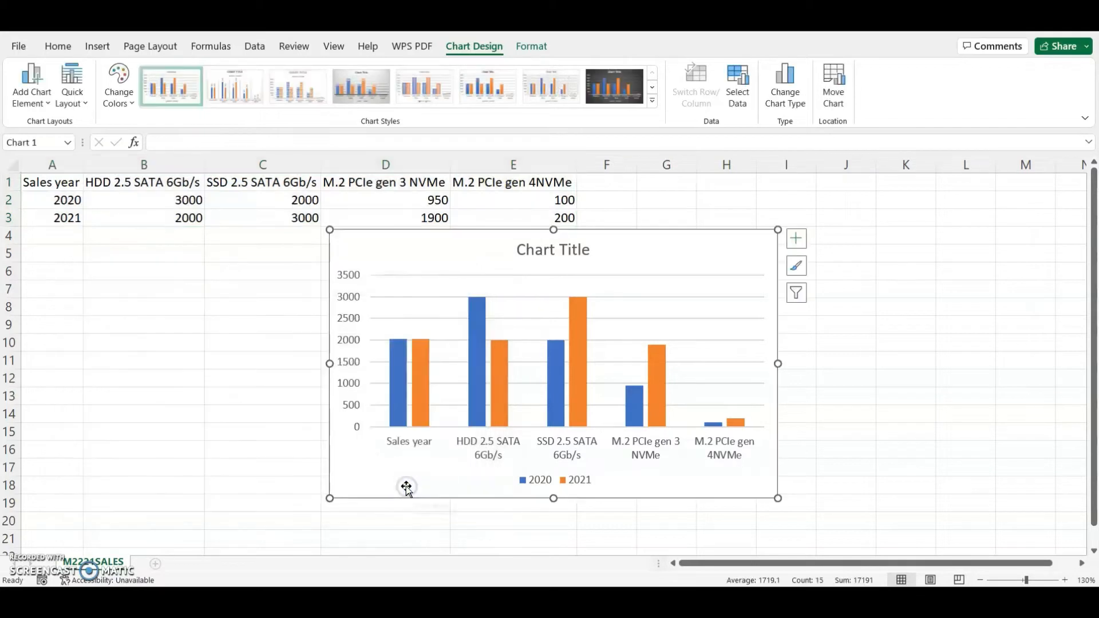
mouse_move(562, 352)
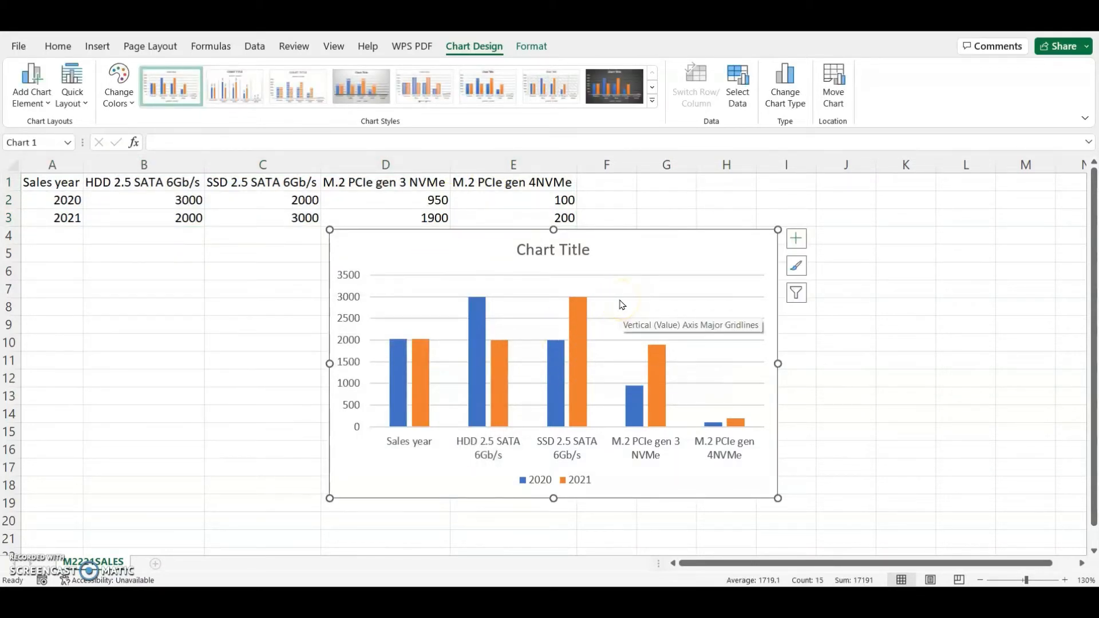
- Switch to the exam paper PDF and highlight "Sales of storage devices", "Units sold" and "Types and connections" in question 28
key(alt+Tab)
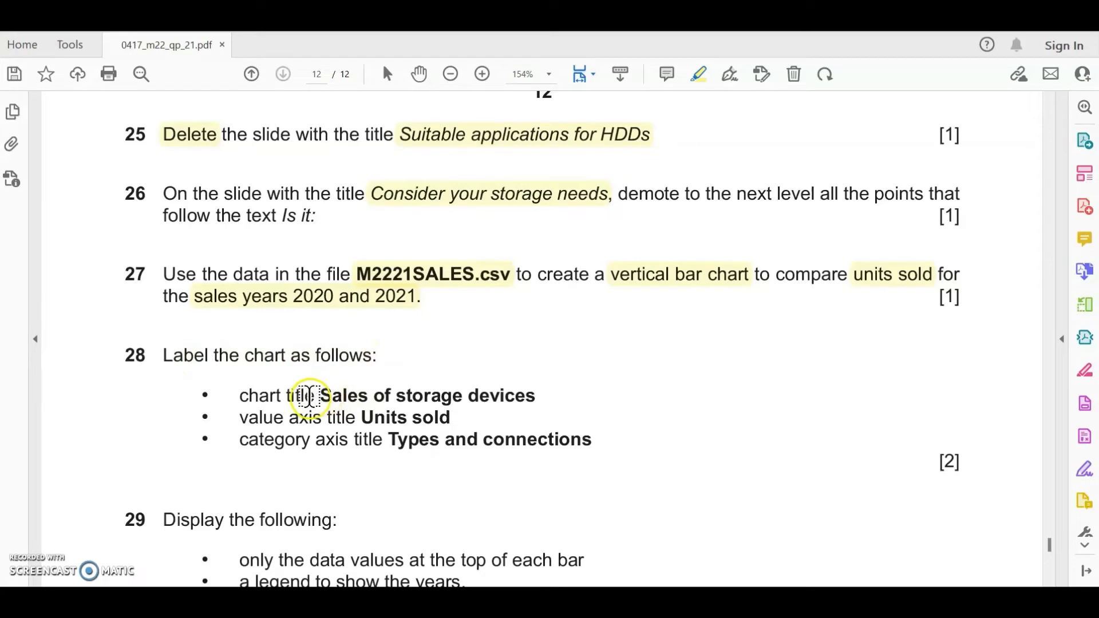
drag(314, 395, 533, 395)
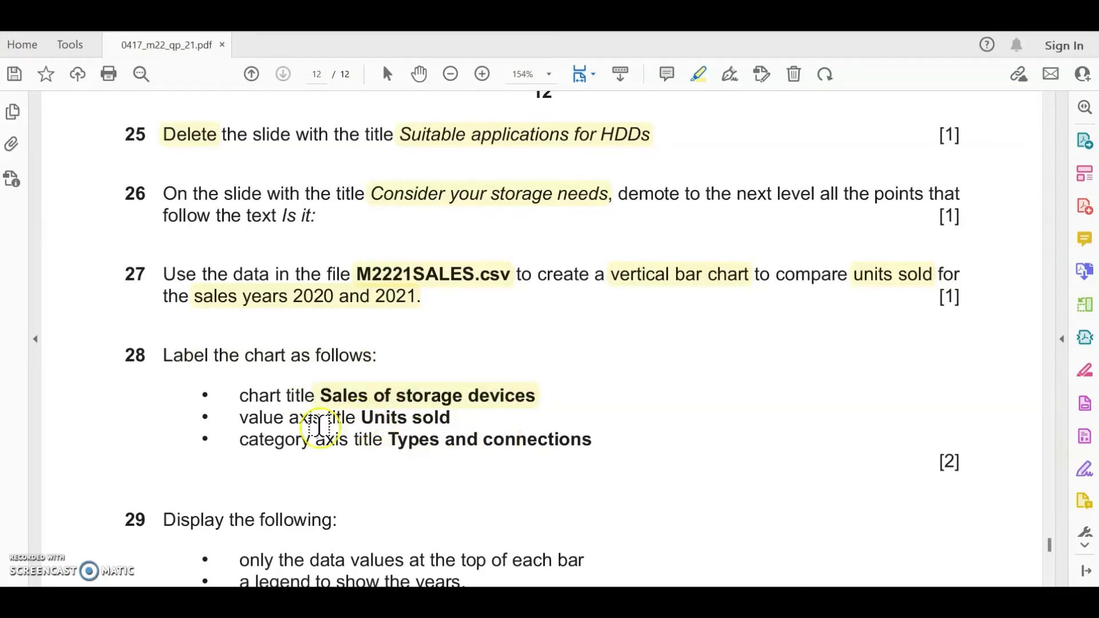
drag(364, 421, 452, 421)
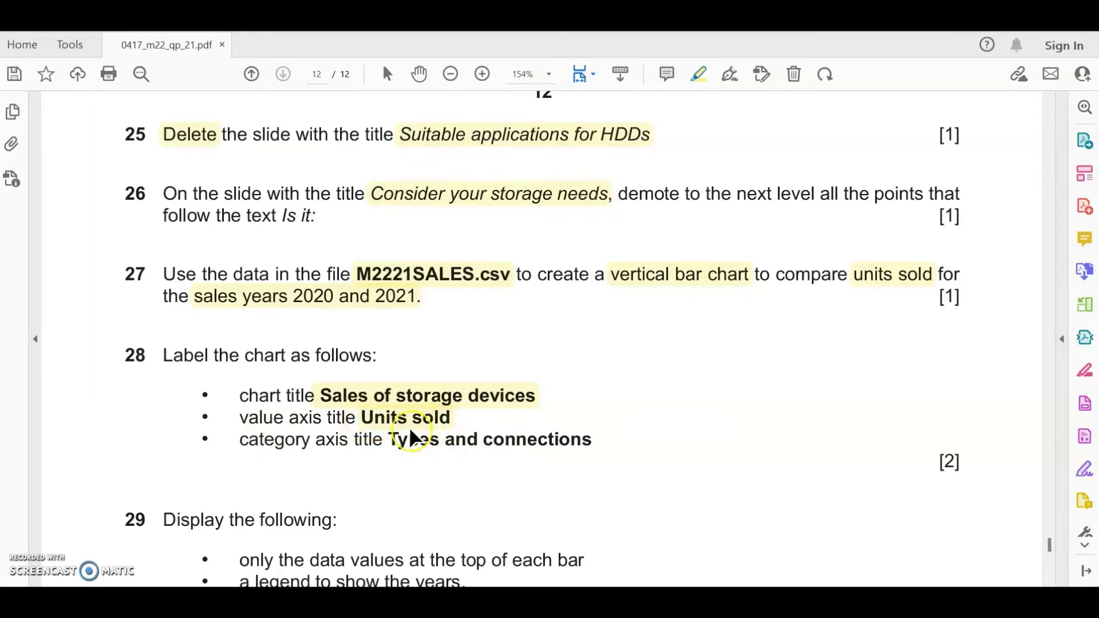
drag(393, 441, 589, 440)
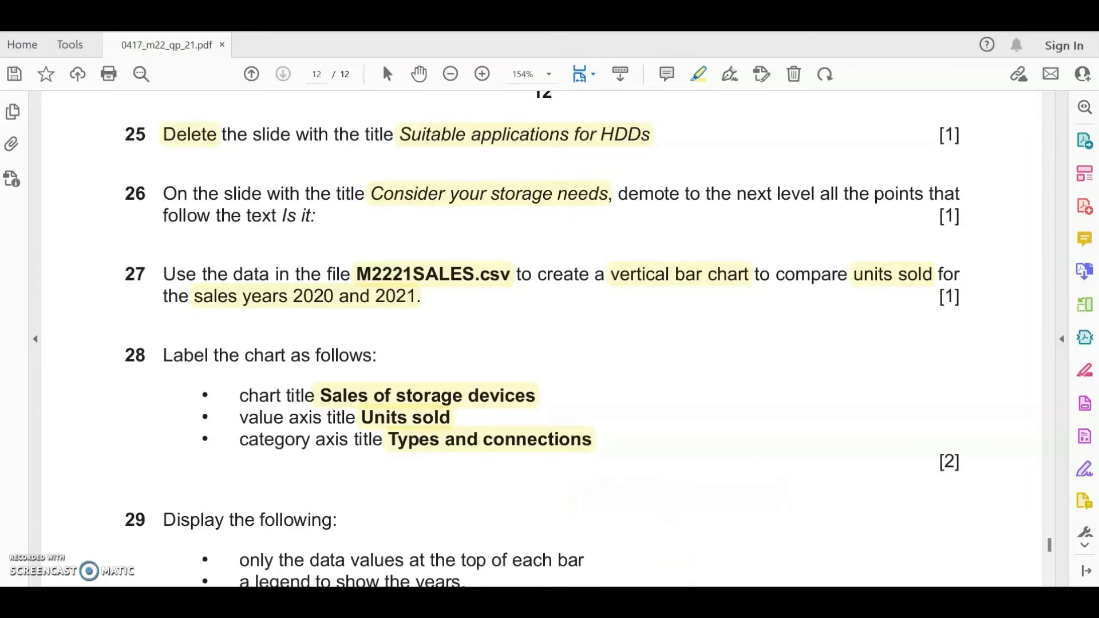
- Return to Excel and replace the chart title with "Sales of storage devices"
click(681, 601)
click(560, 243)
drag(593, 249, 527, 242)
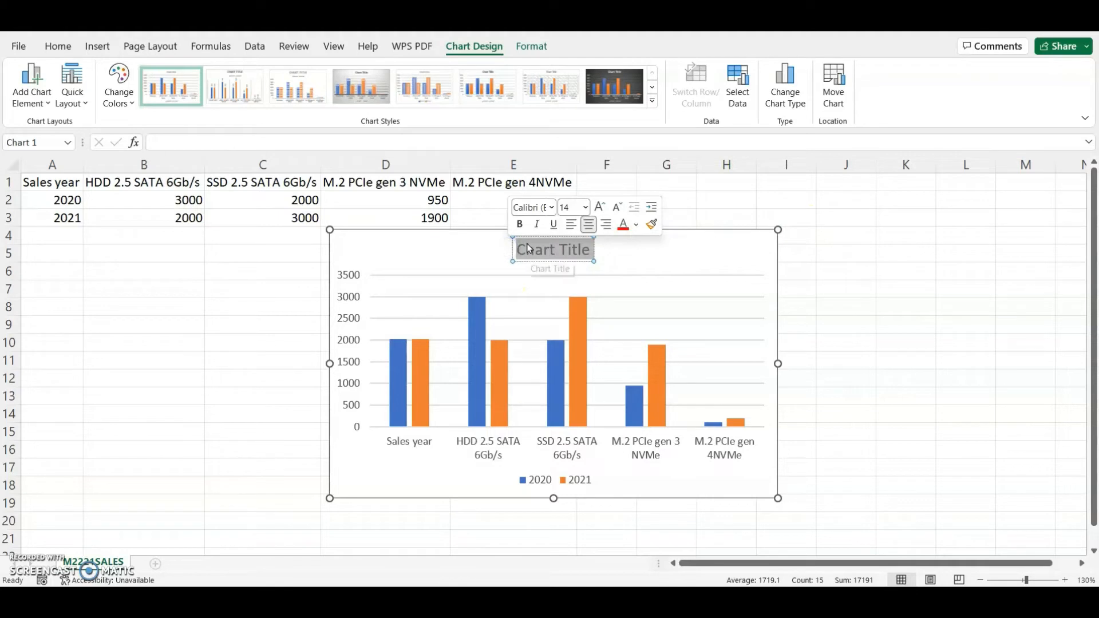
text(Sales)
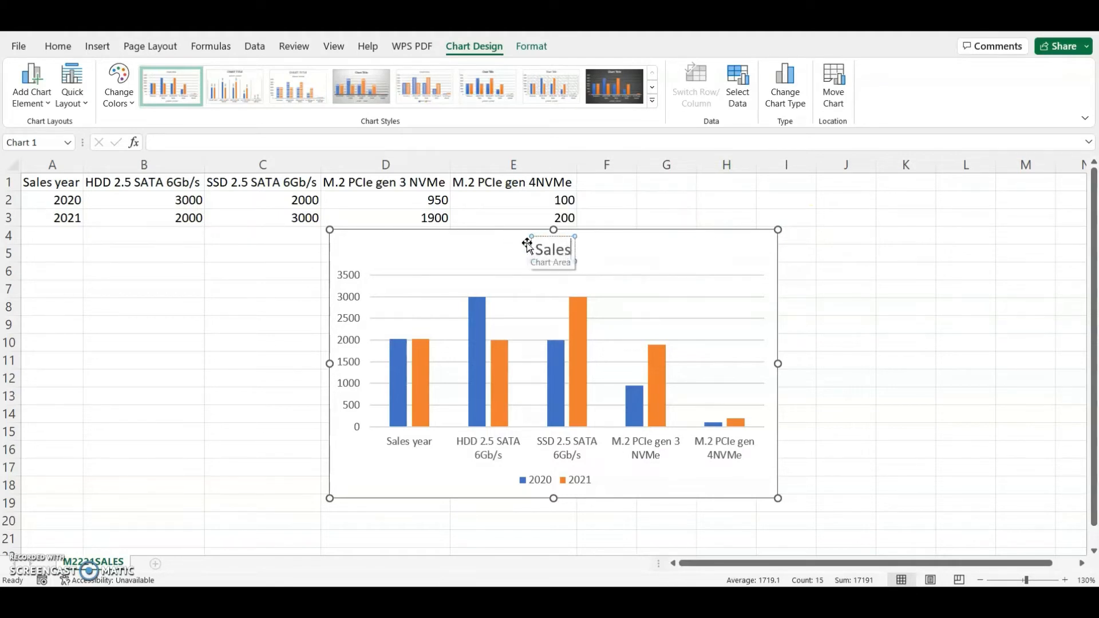
text( of storage)
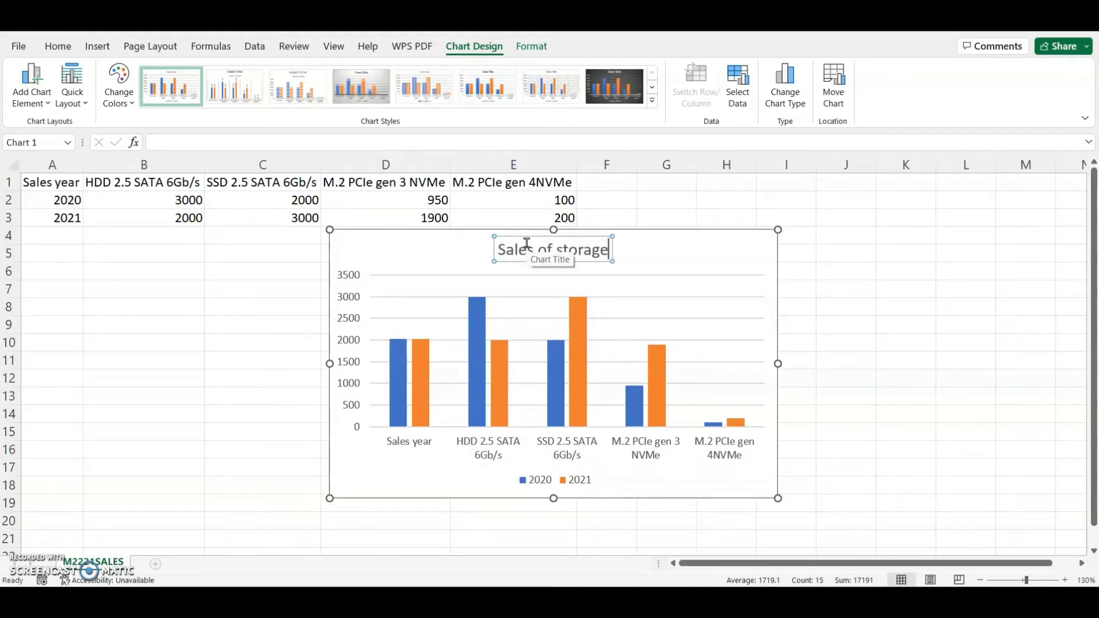
text( devices)
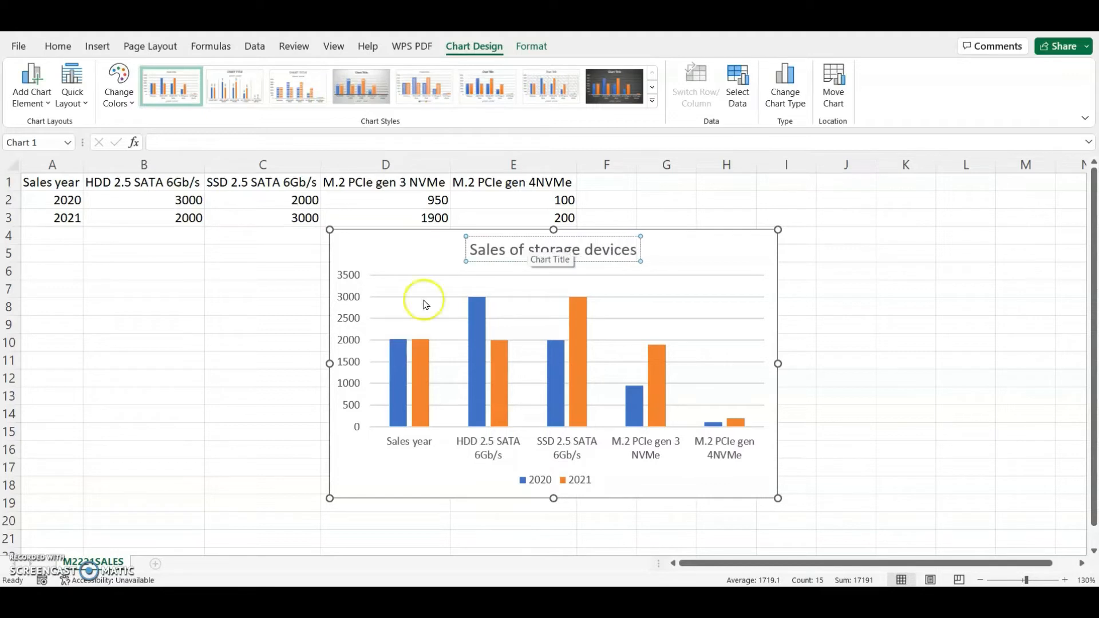
- Add axis titles to the chart and set the category axis title to "Types and connections"
click(764, 230)
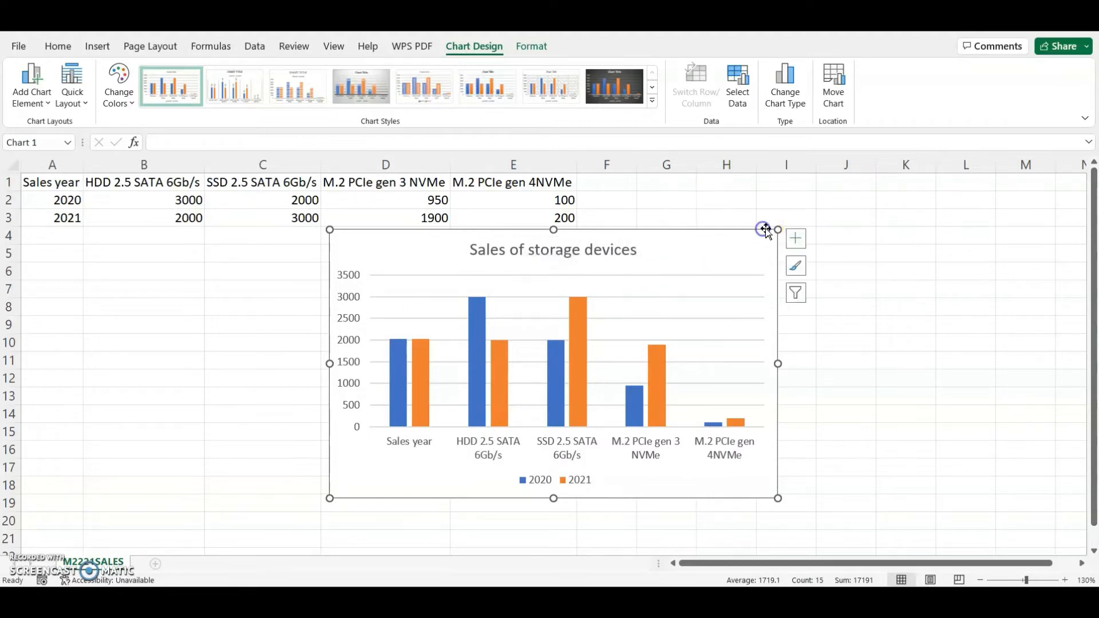
click(795, 238)
click(830, 273)
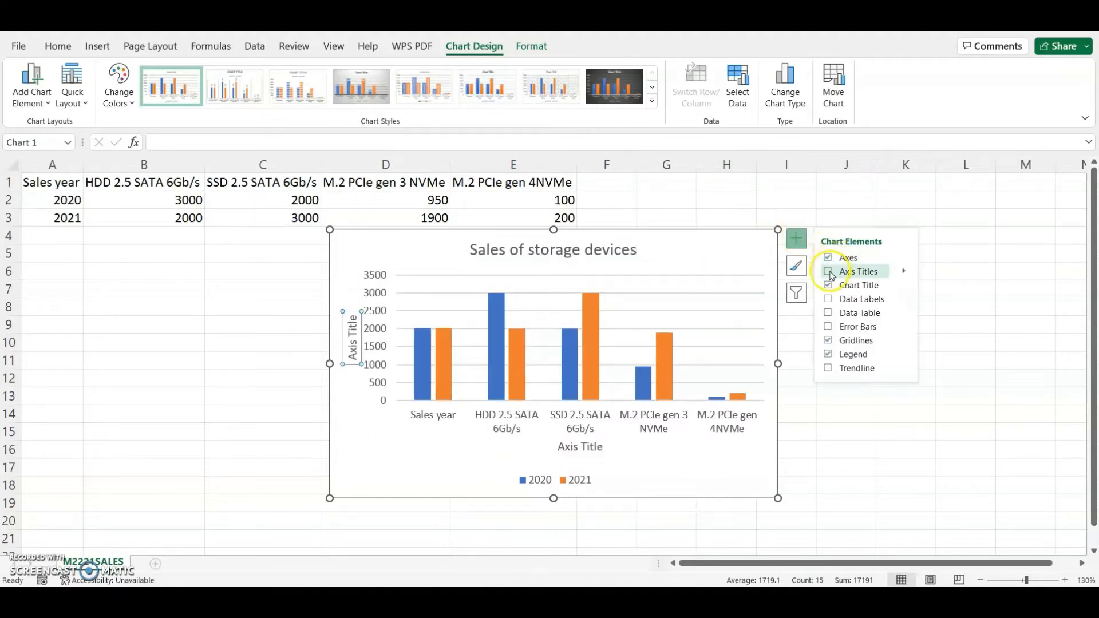
click(570, 452)
triple_click(589, 448)
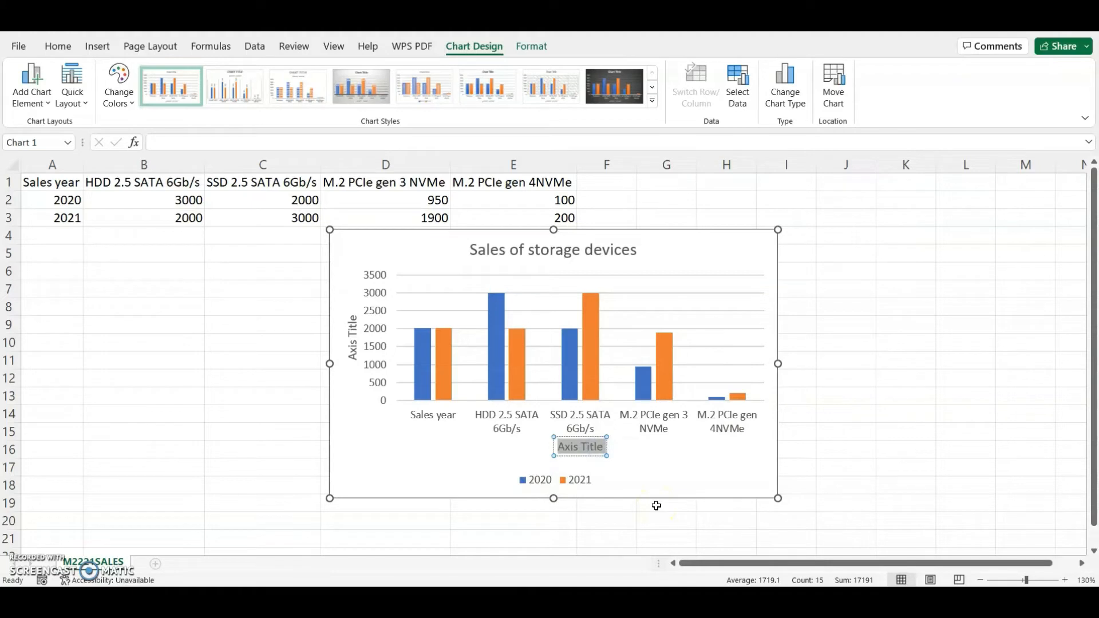
text(Types)
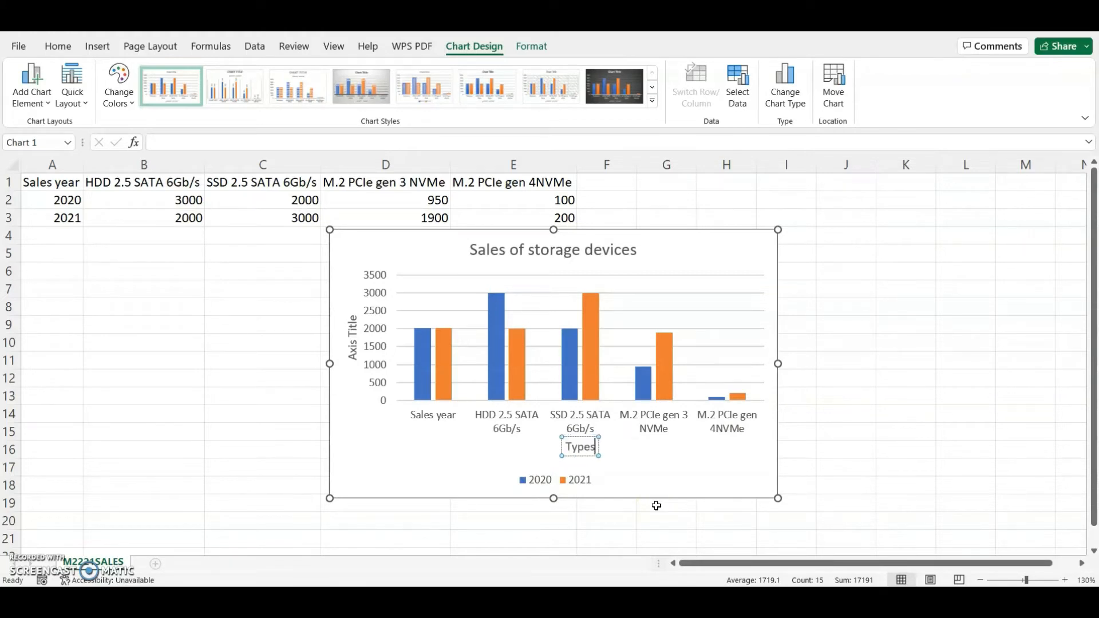
text( and c)
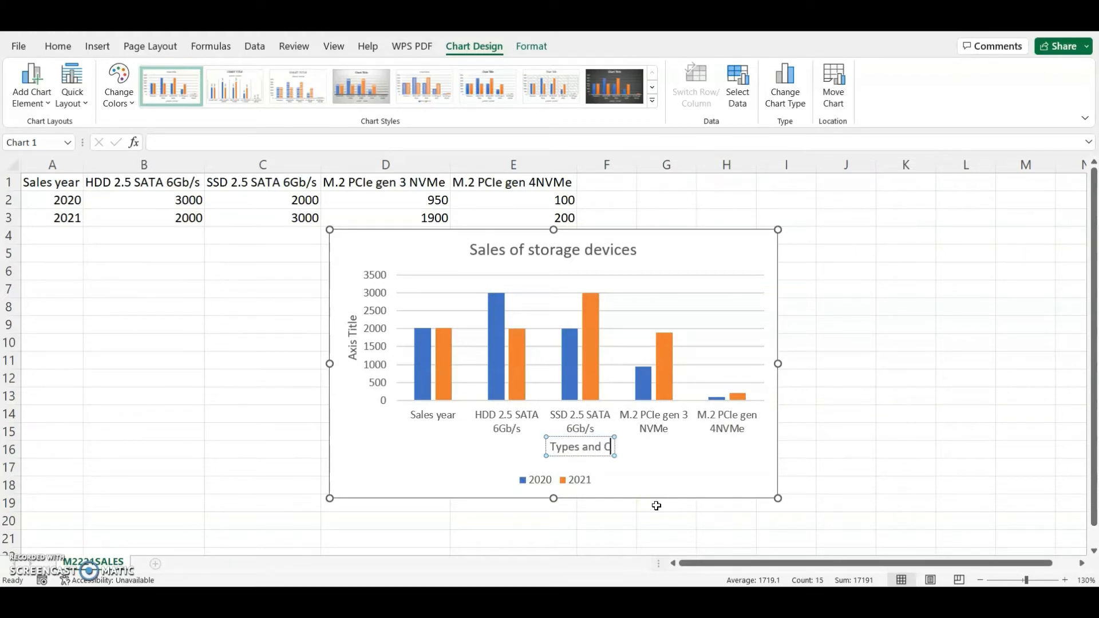
text(onnections)
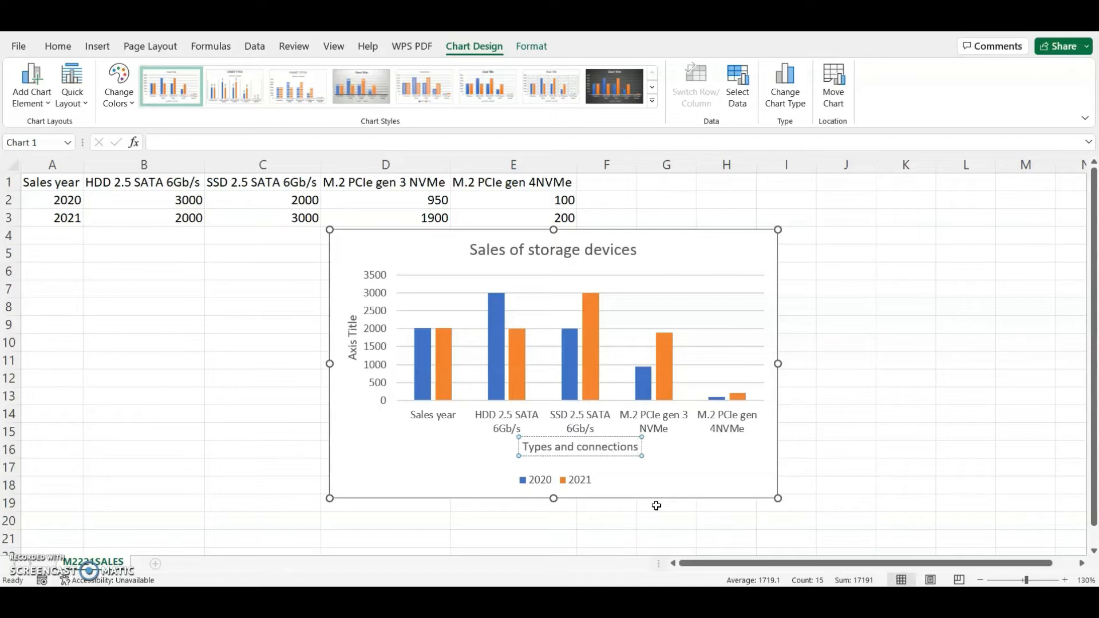
- Replace the value axis title with "Units sold"
click(349, 342)
drag(356, 360, 353, 313)
text(Units sold)
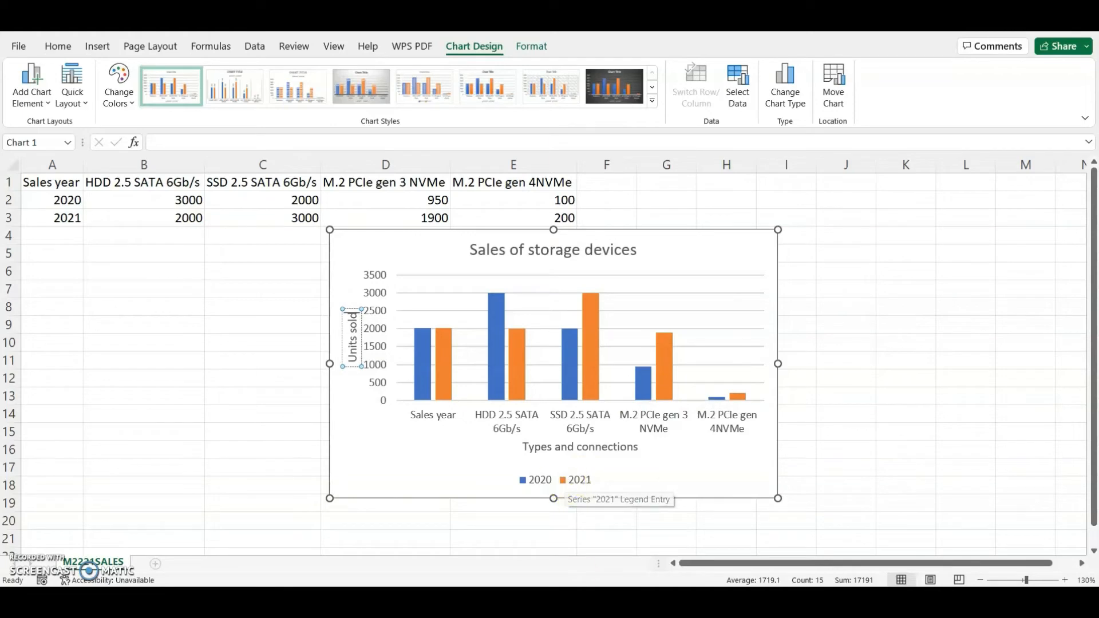
- Switch to the exam paper PDF and highlight "data values", "top of each bar" and "legend" in question 29
key(alt+Tab)
scroll(491, 417, down, 5)
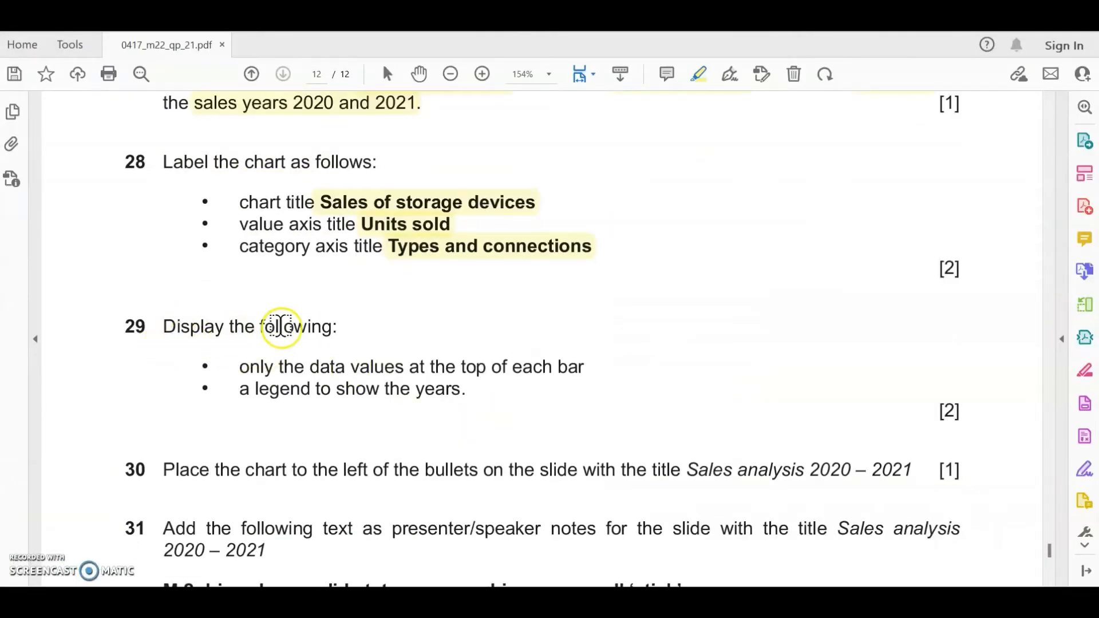
drag(312, 367, 576, 367)
drag(259, 389, 314, 387)
- Return to Excel and add data labels above the chart's bars
key(alt+Tab)
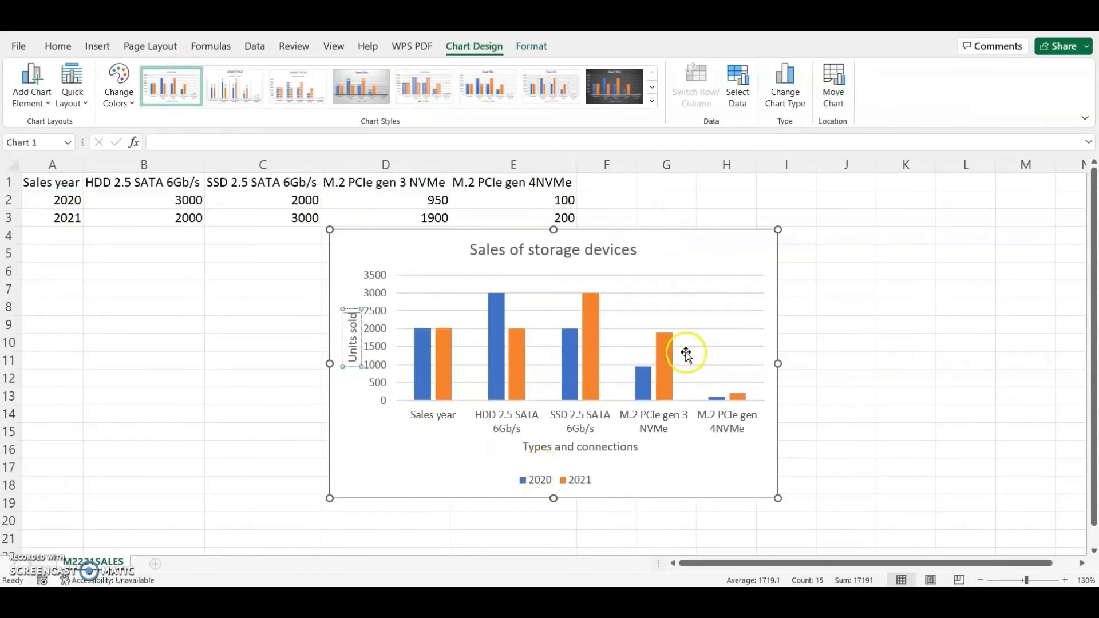
click(768, 261)
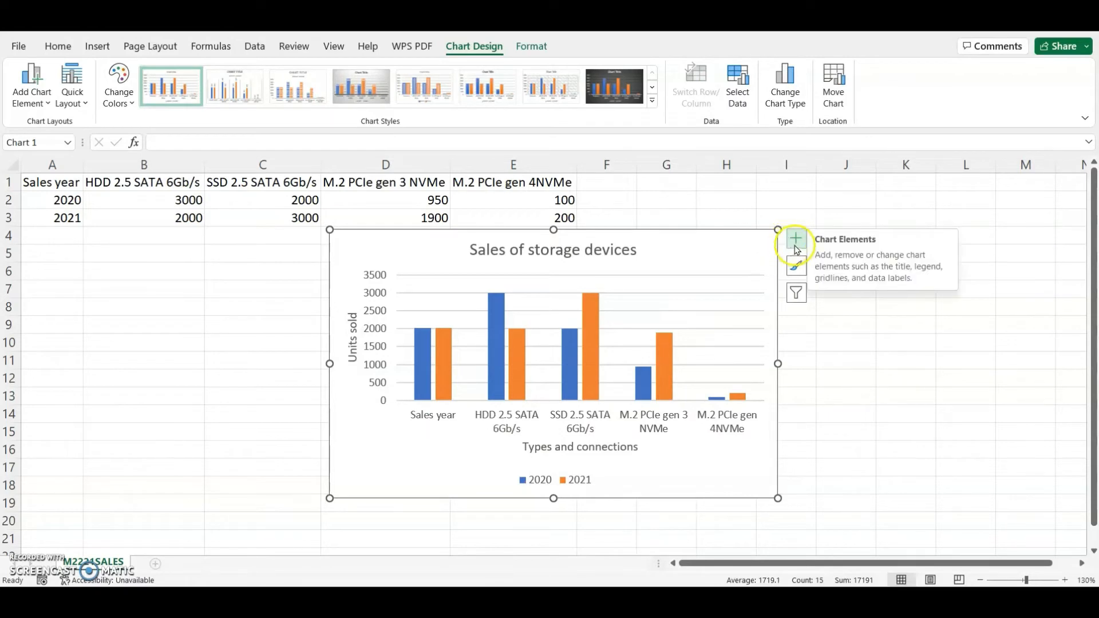
click(797, 246)
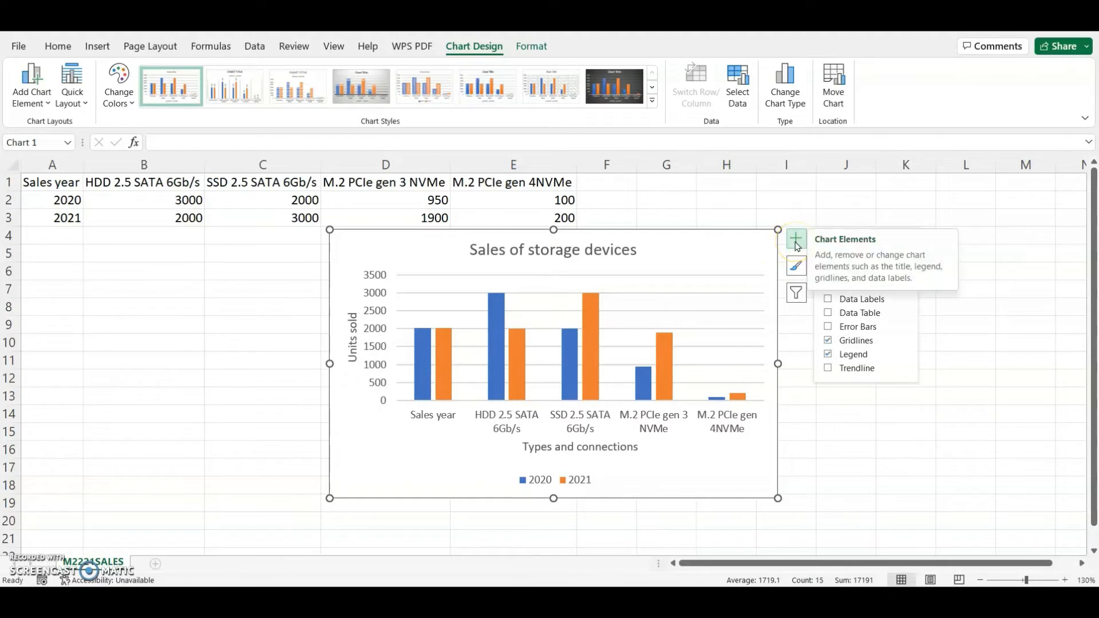
click(832, 300)
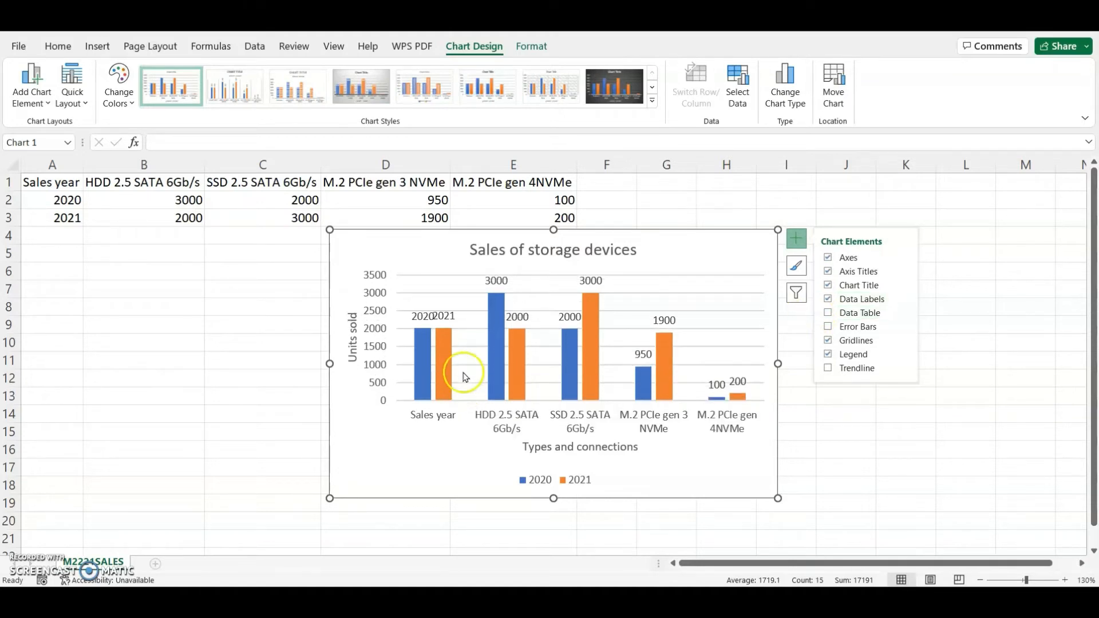
- Exclude the "Sales year" category from the chart's data source and apply the change
click(480, 390)
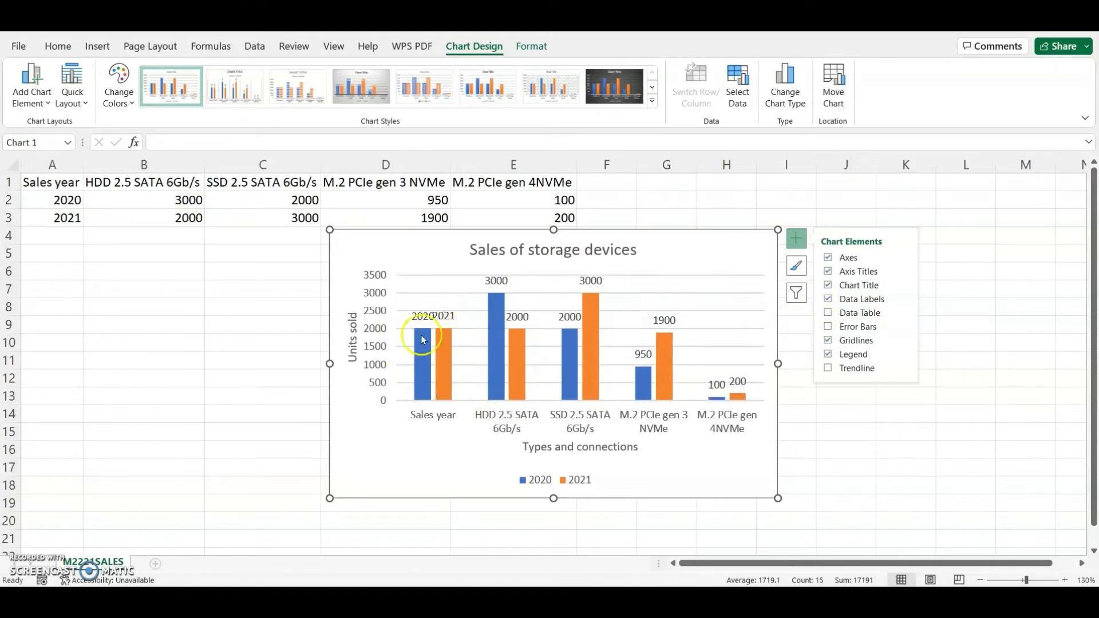
click(424, 383)
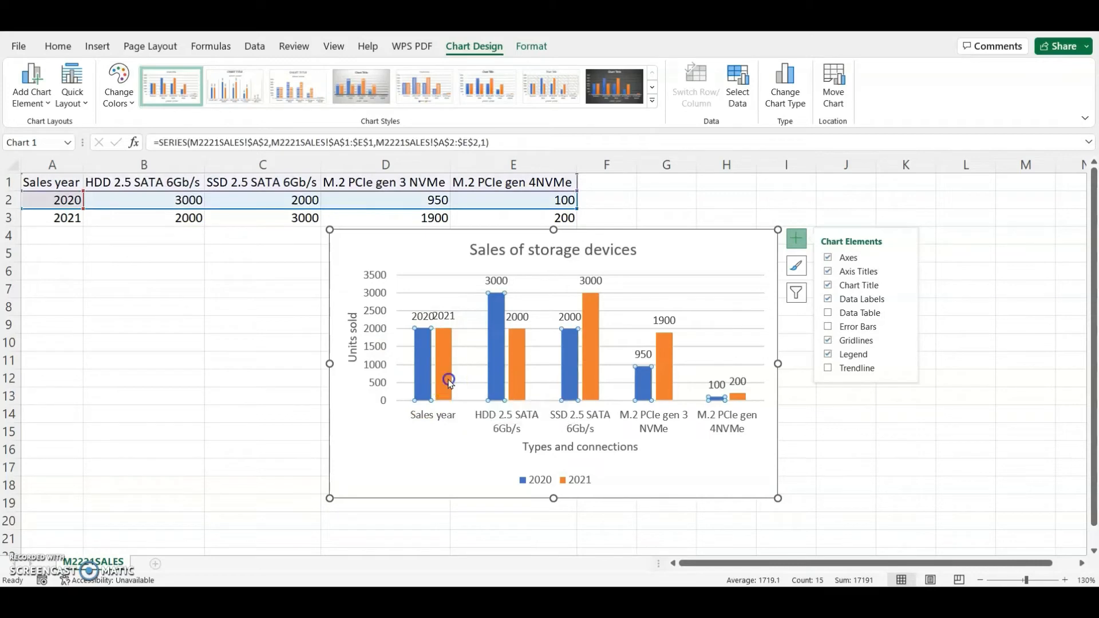
click(449, 384)
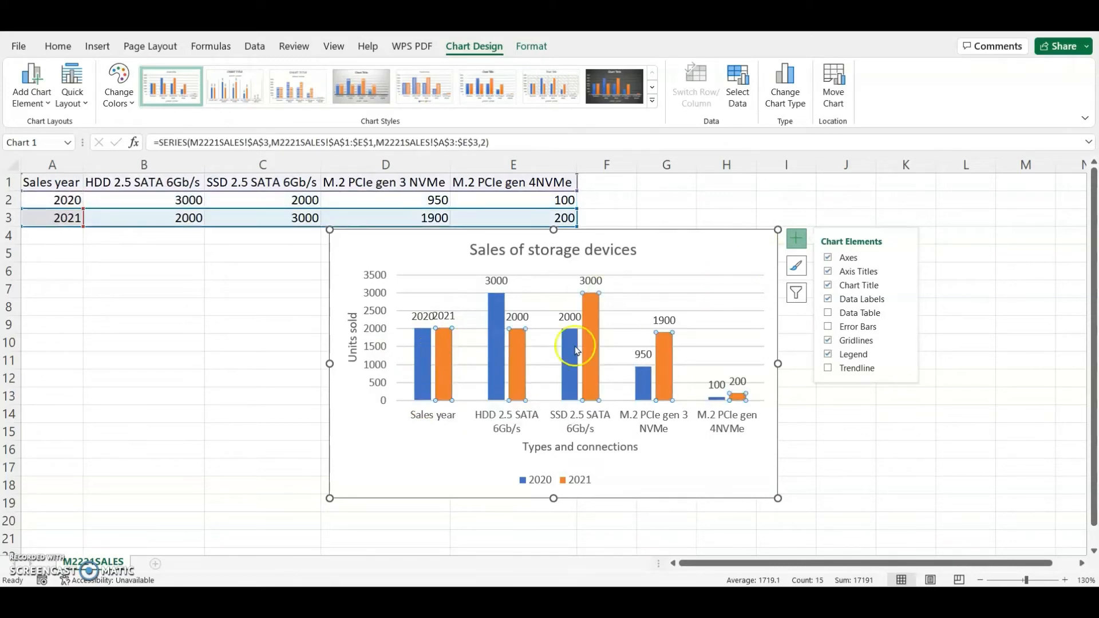
right_click(626, 282)
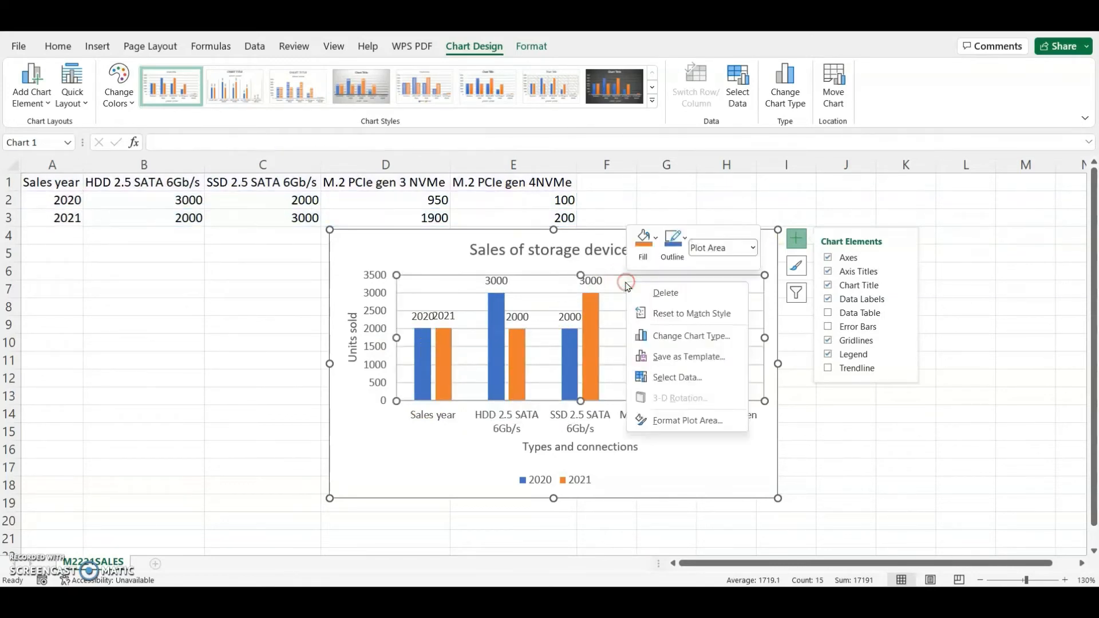
click(678, 377)
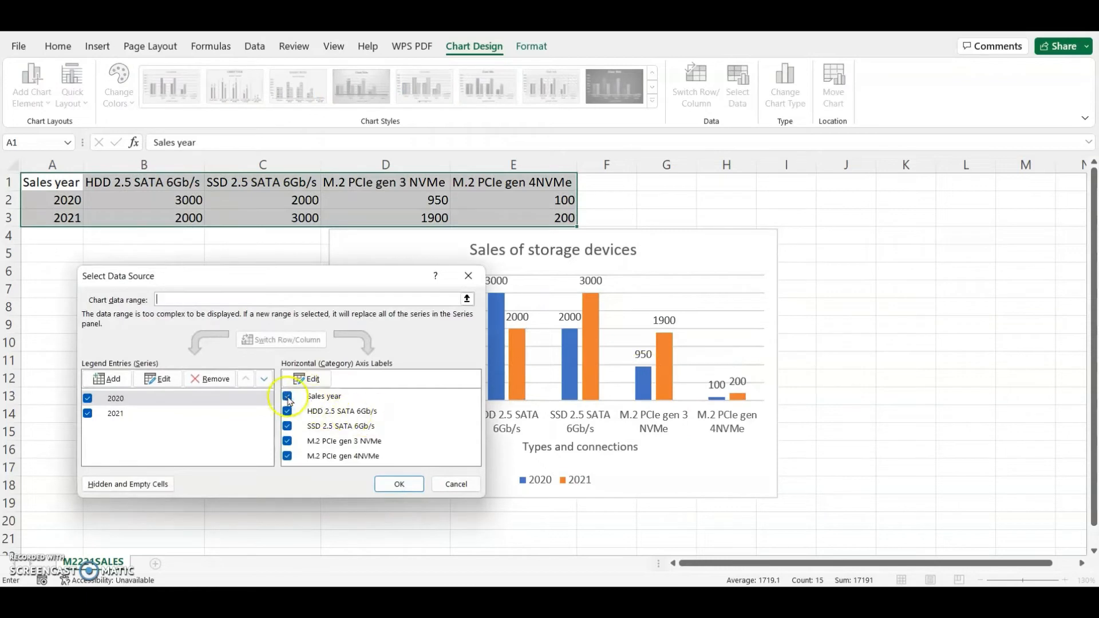
click(319, 401)
click(287, 396)
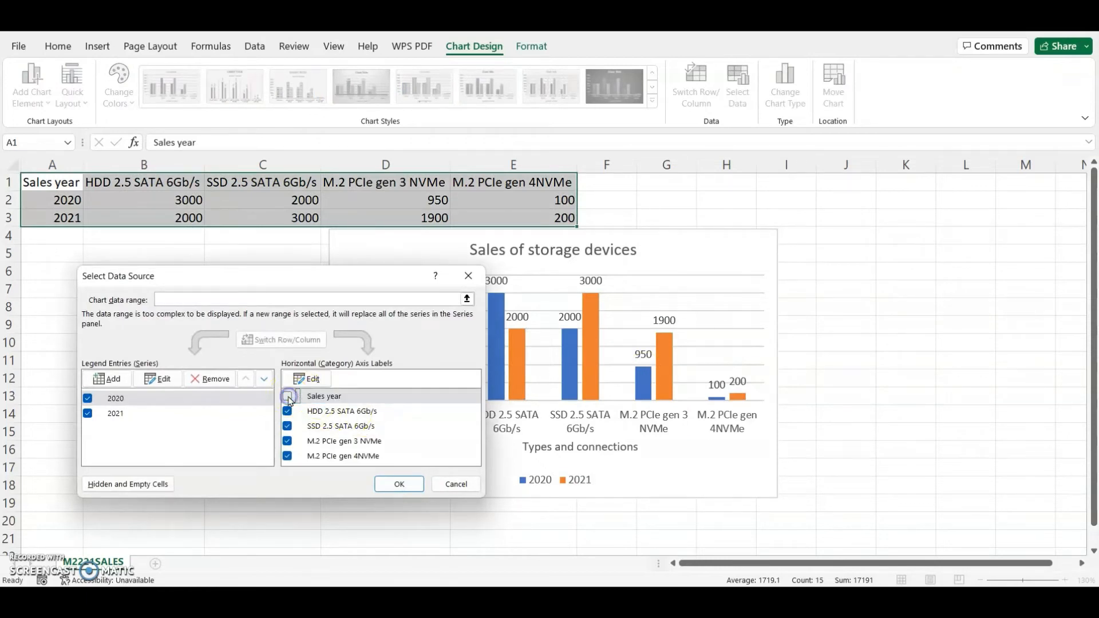
click(399, 484)
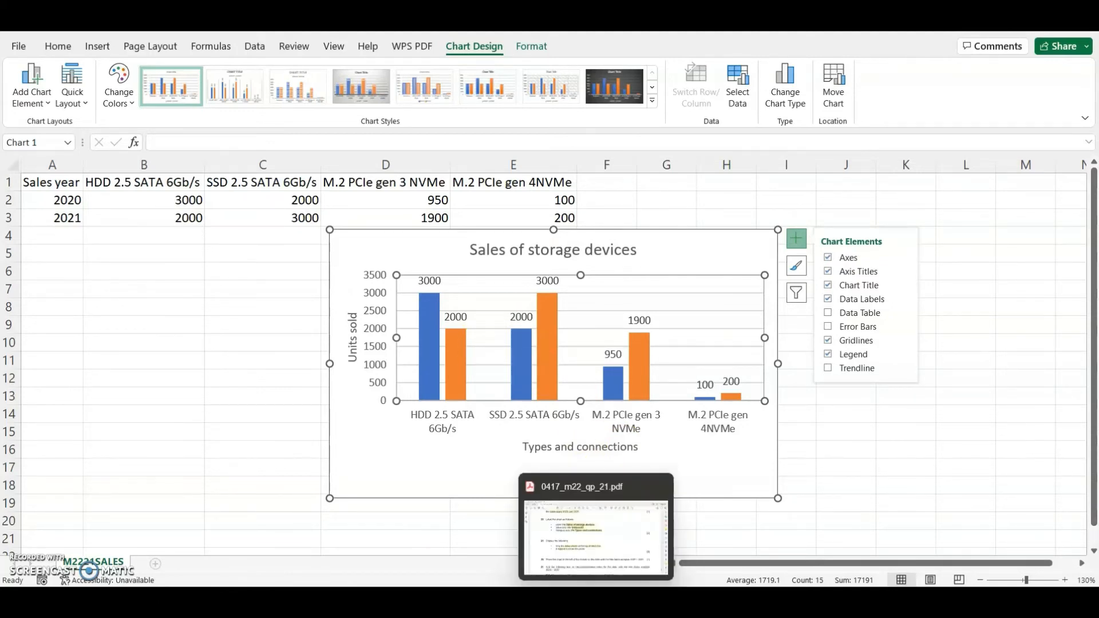
- Switch to the exam paper PDF and highlight "left of the bullets" and "Sales analysis 2020 – 2021" in question 30
click(578, 521)
scroll(434, 339, down, 2)
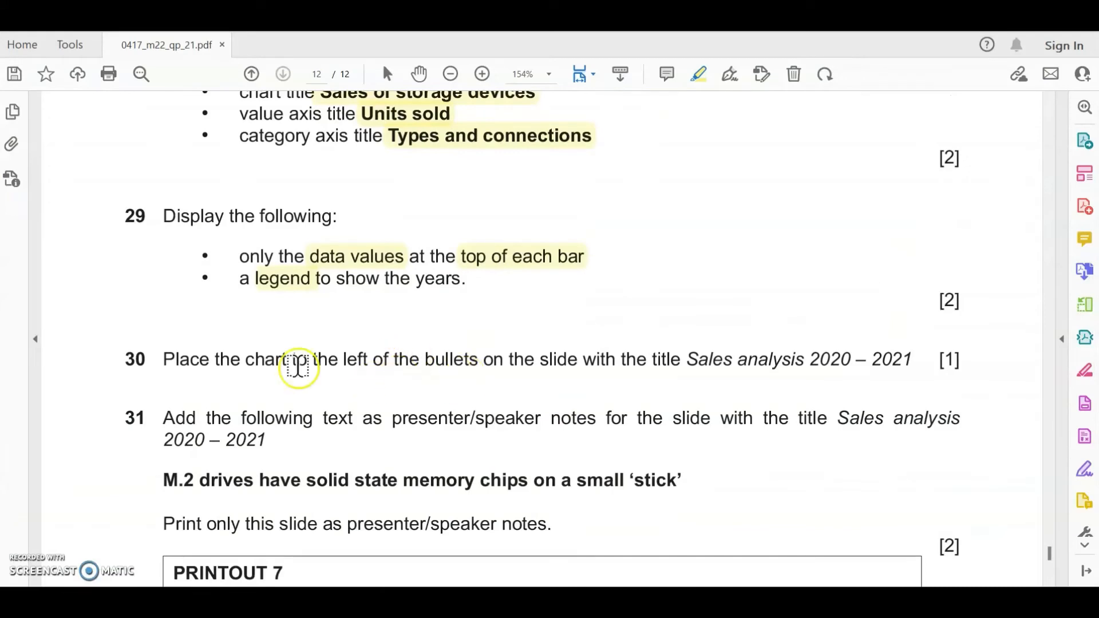
drag(340, 361, 458, 360)
drag(687, 359, 910, 360)
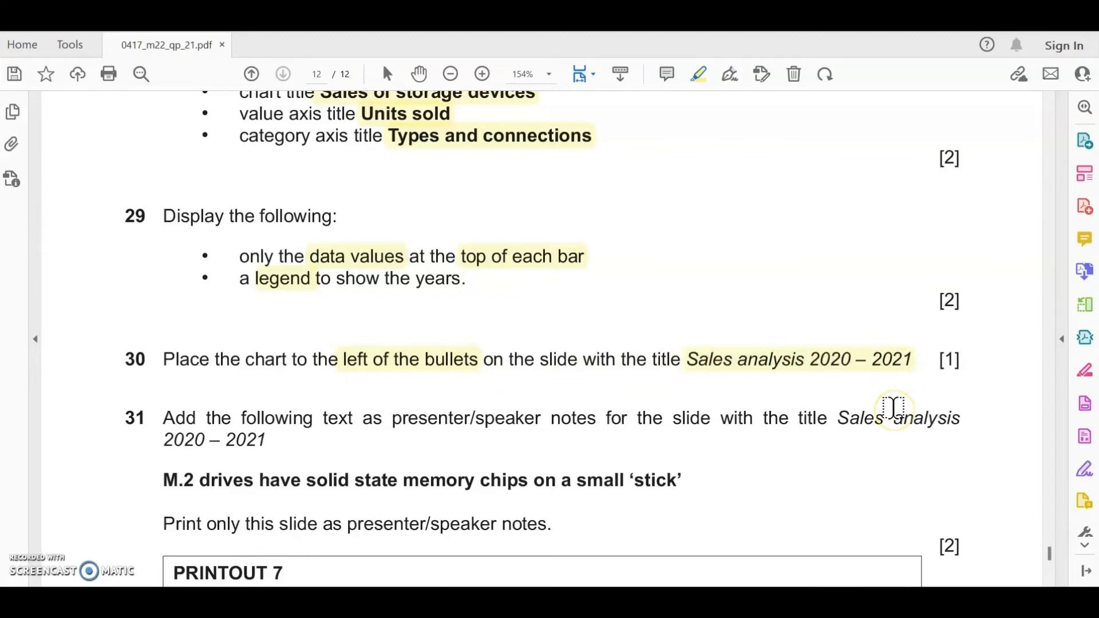
- Return to Excel and give the 2020 series bars a solid dark grey fill
key(alt+Tab)
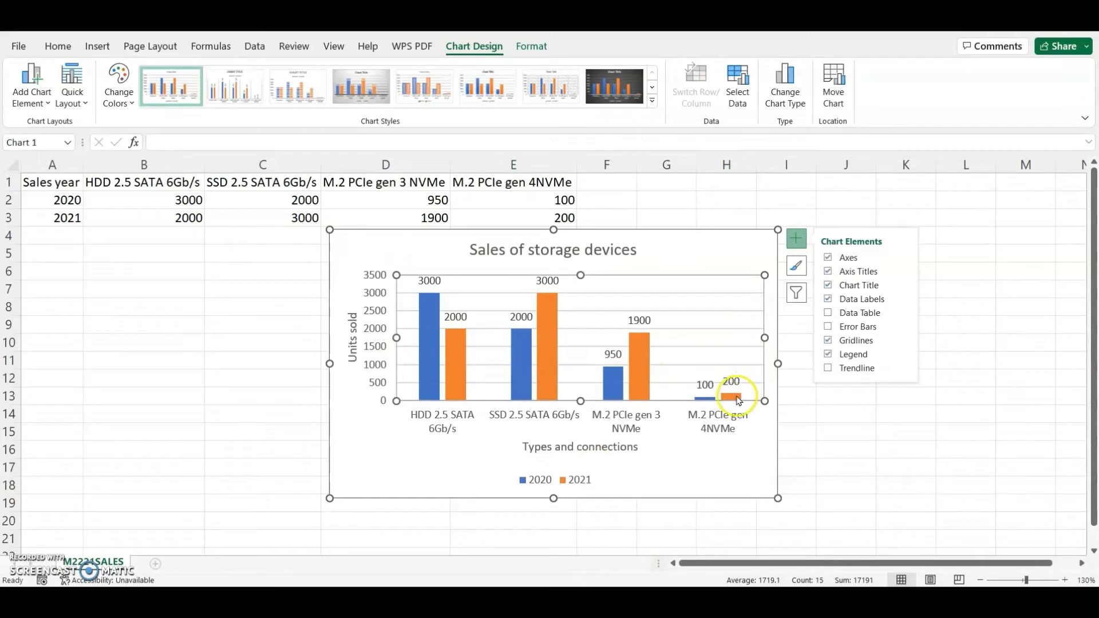
mouse_move(738, 400)
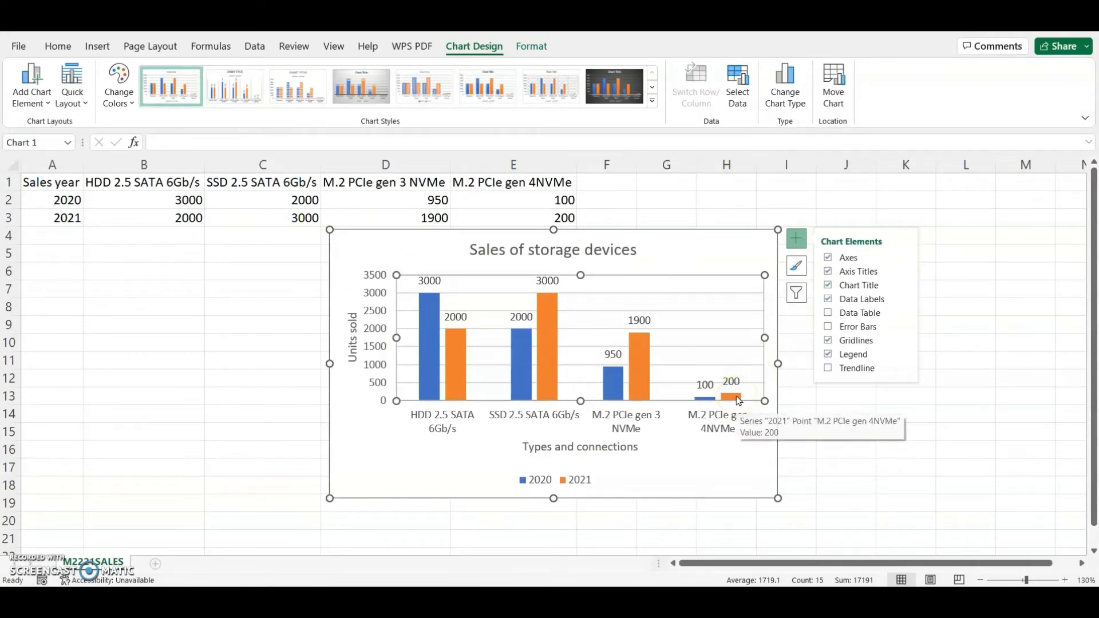
click(425, 322)
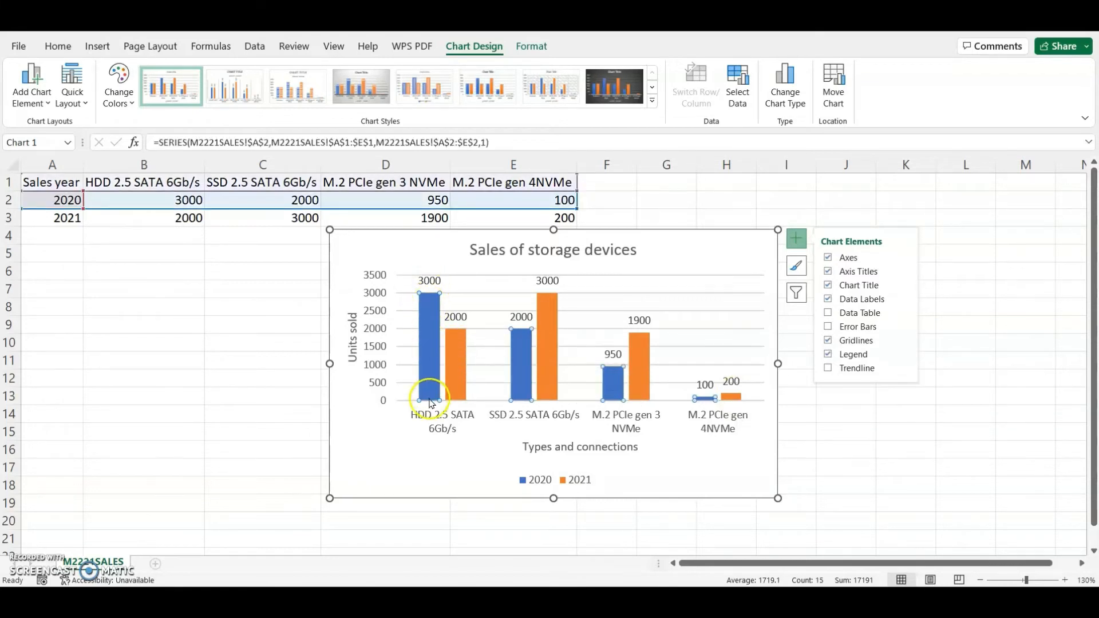
right_click(428, 321)
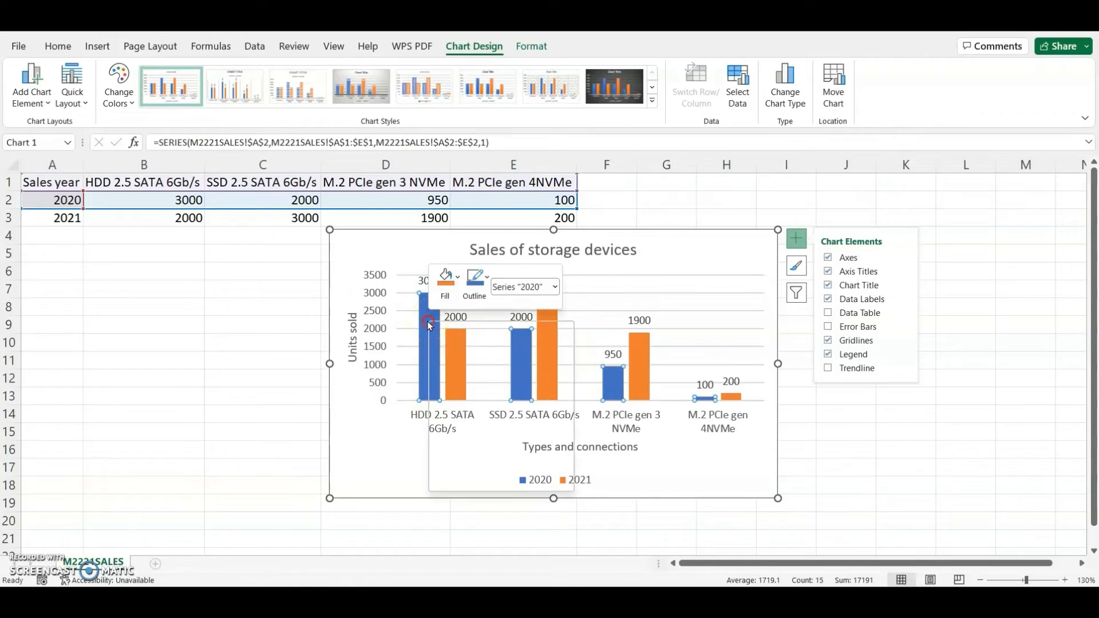
click(442, 290)
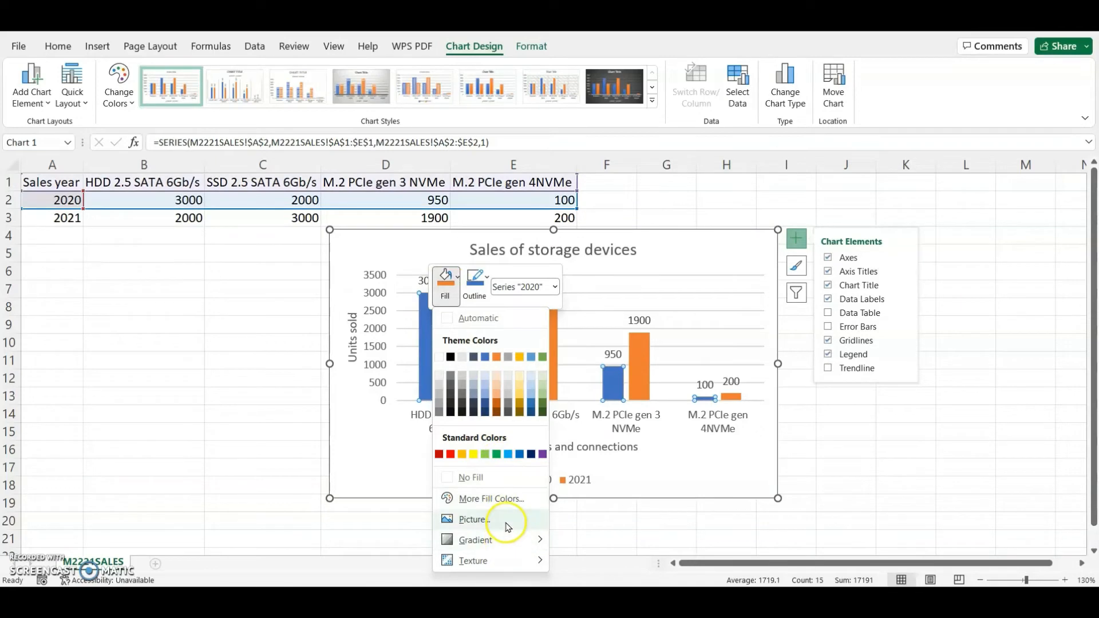
mouse_move(504, 536)
mouse_move(502, 561)
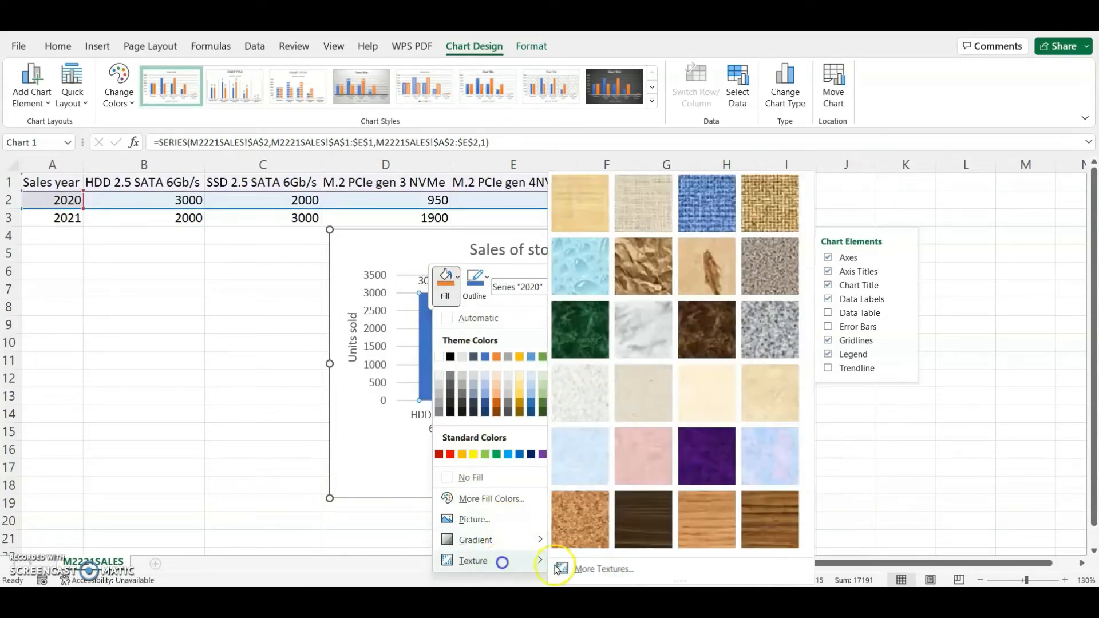
click(608, 567)
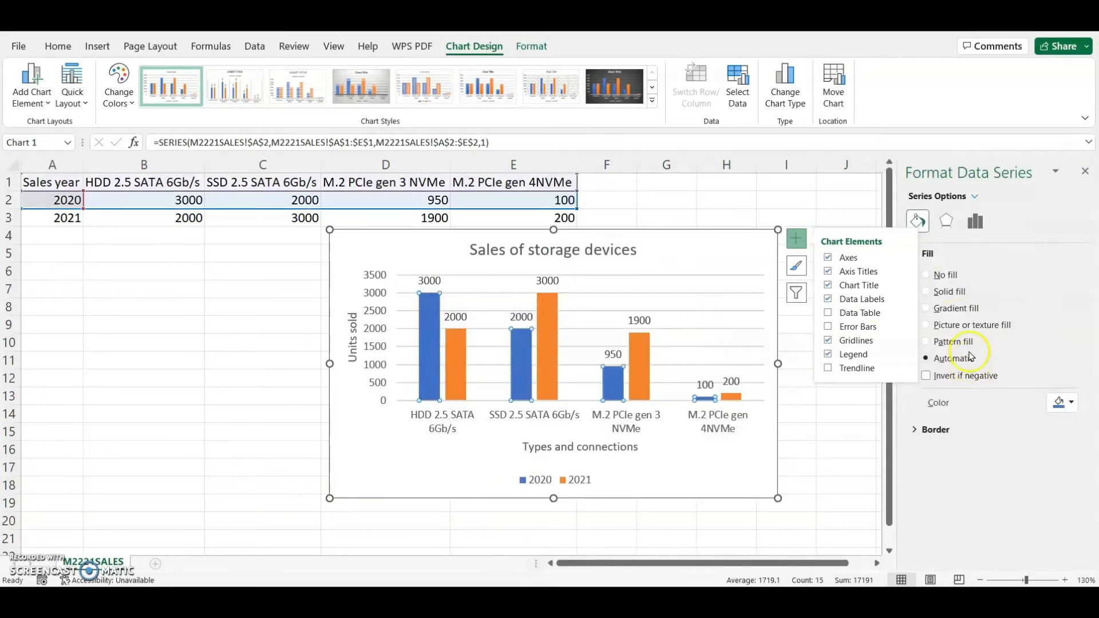
click(967, 343)
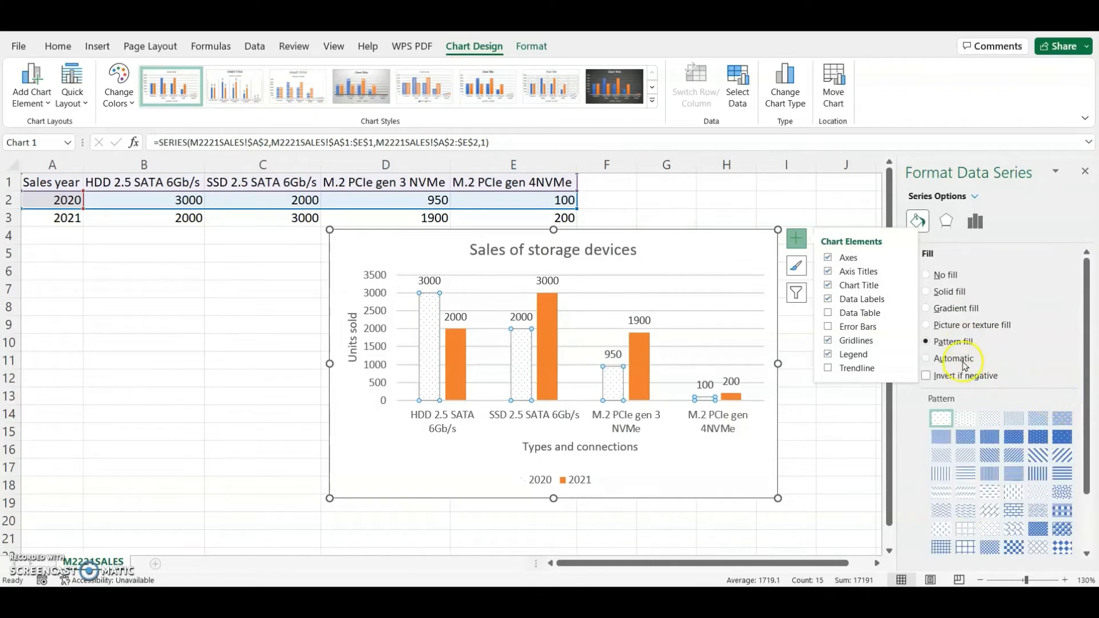
click(947, 290)
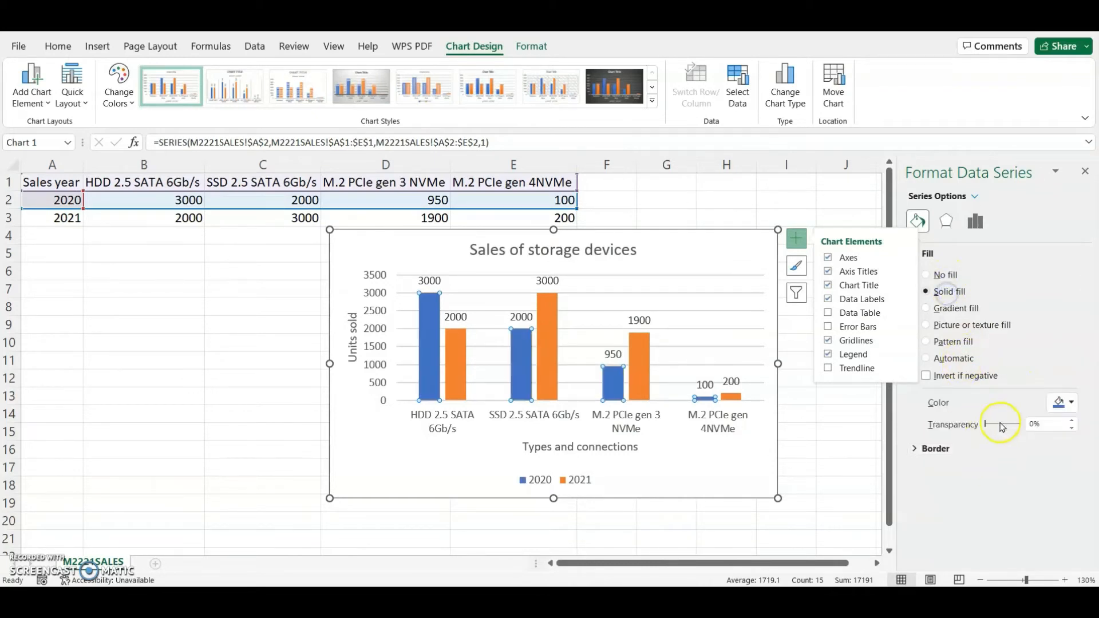
click(1069, 405)
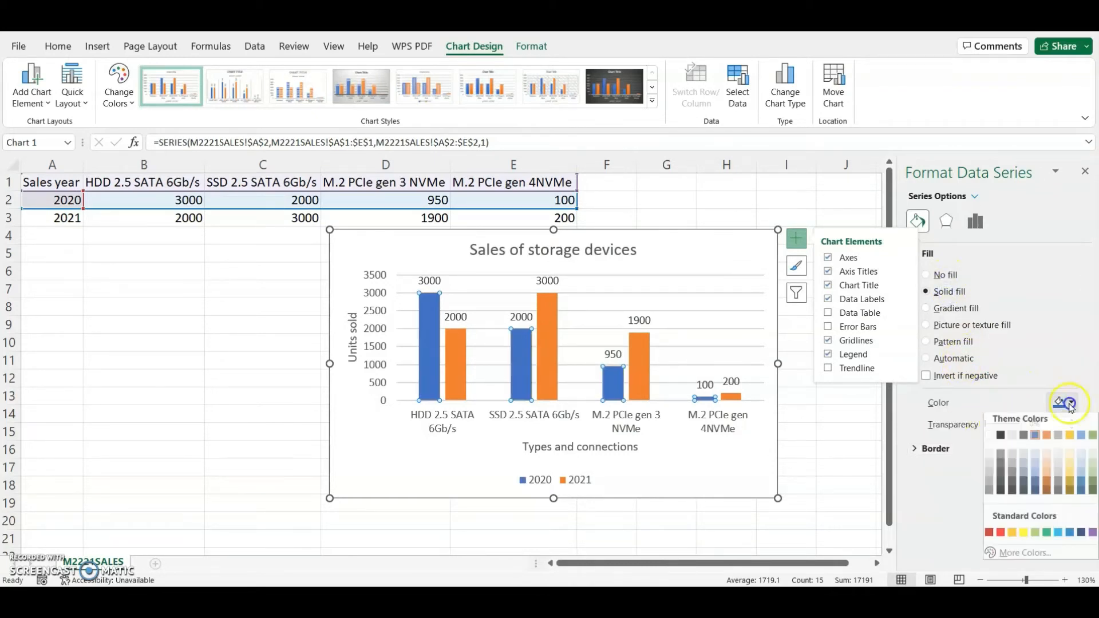
click(991, 496)
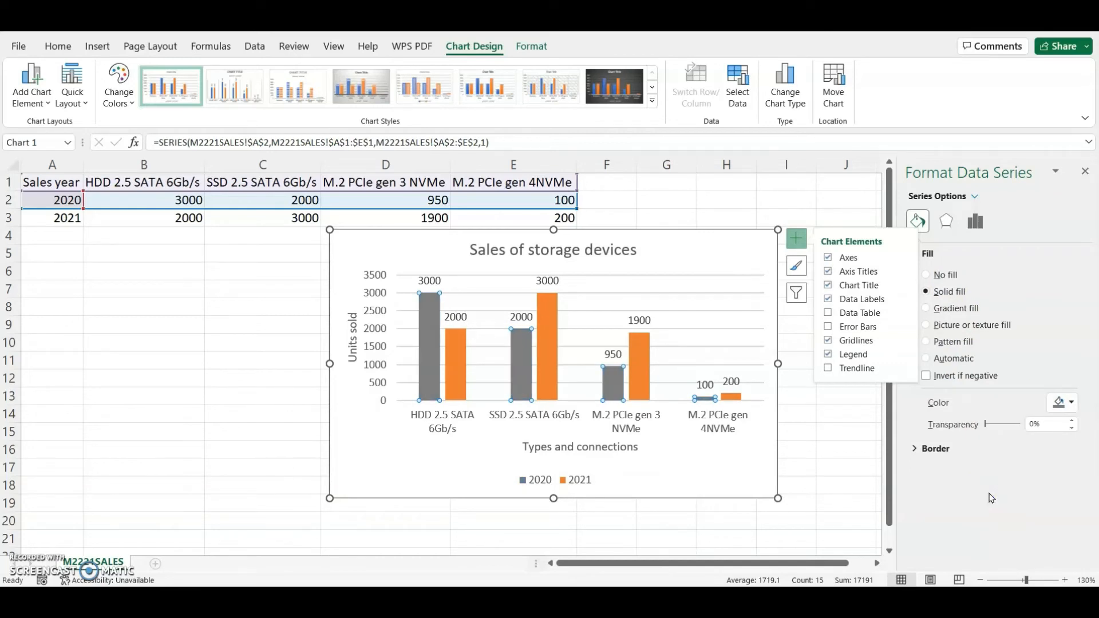
- Give the 2021 series bars a pattern fill of wide upward diagonal stripes
click(458, 367)
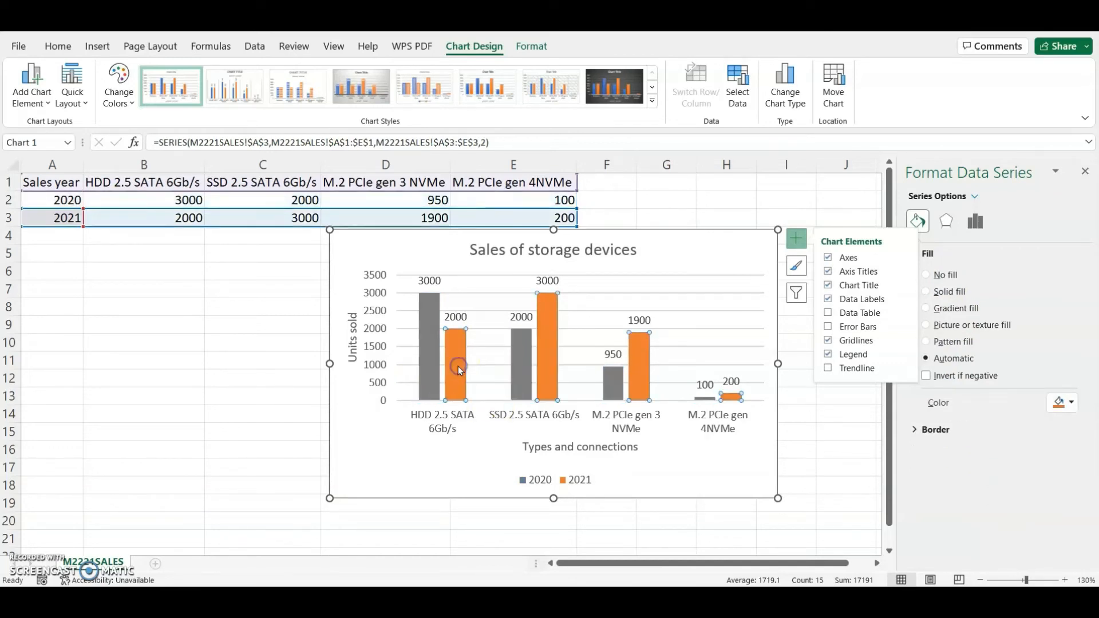
click(954, 342)
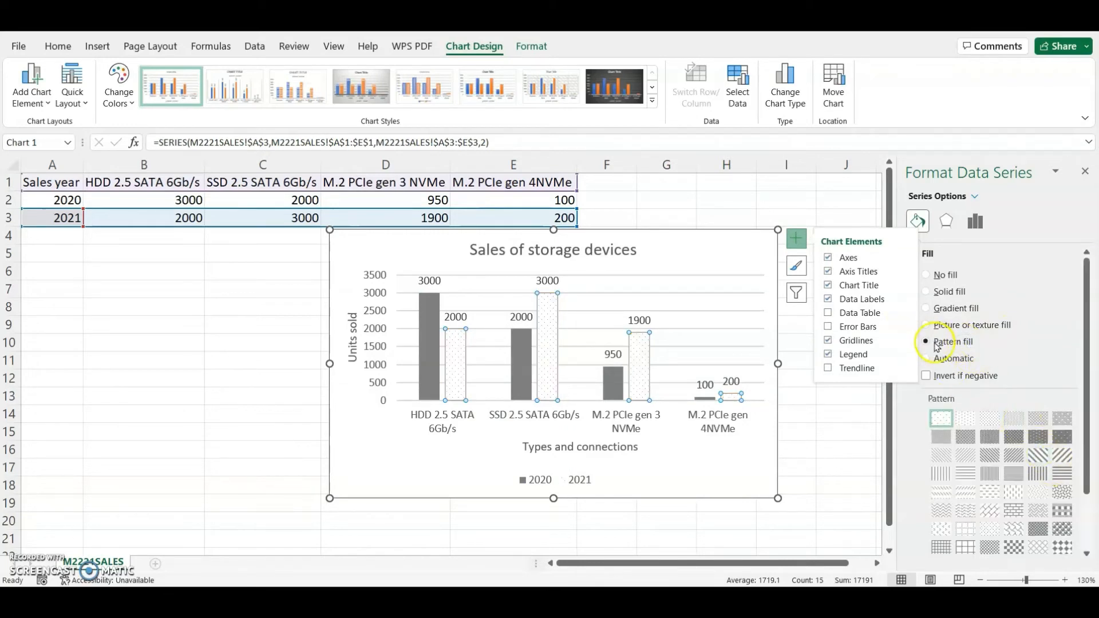
click(1064, 457)
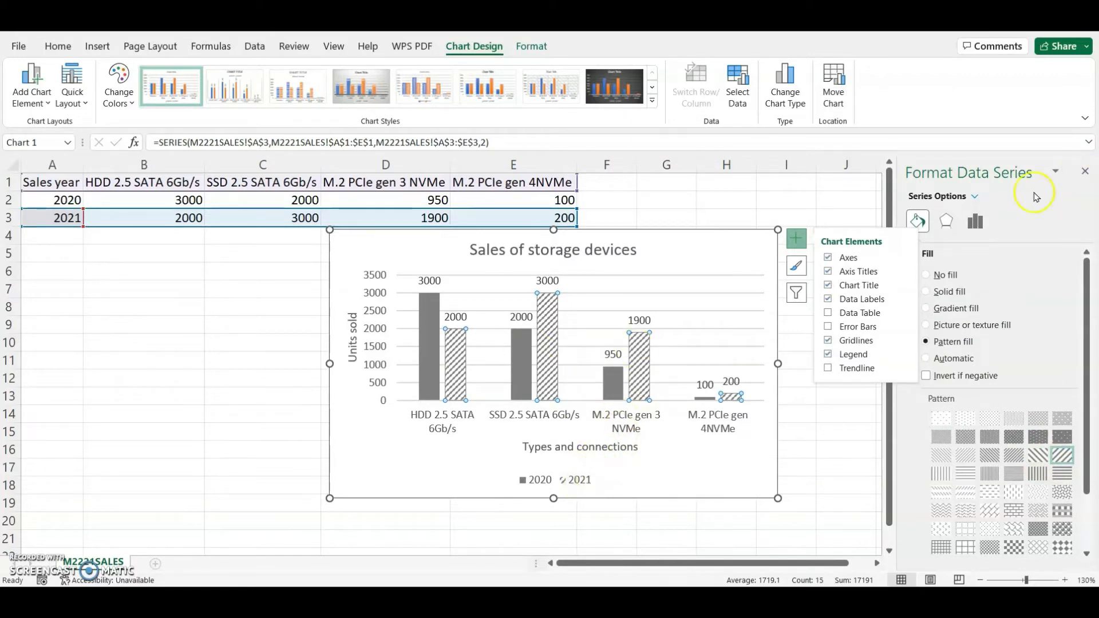
- Close the series formatting settings and give the 2021 series bars a black outline
click(1084, 173)
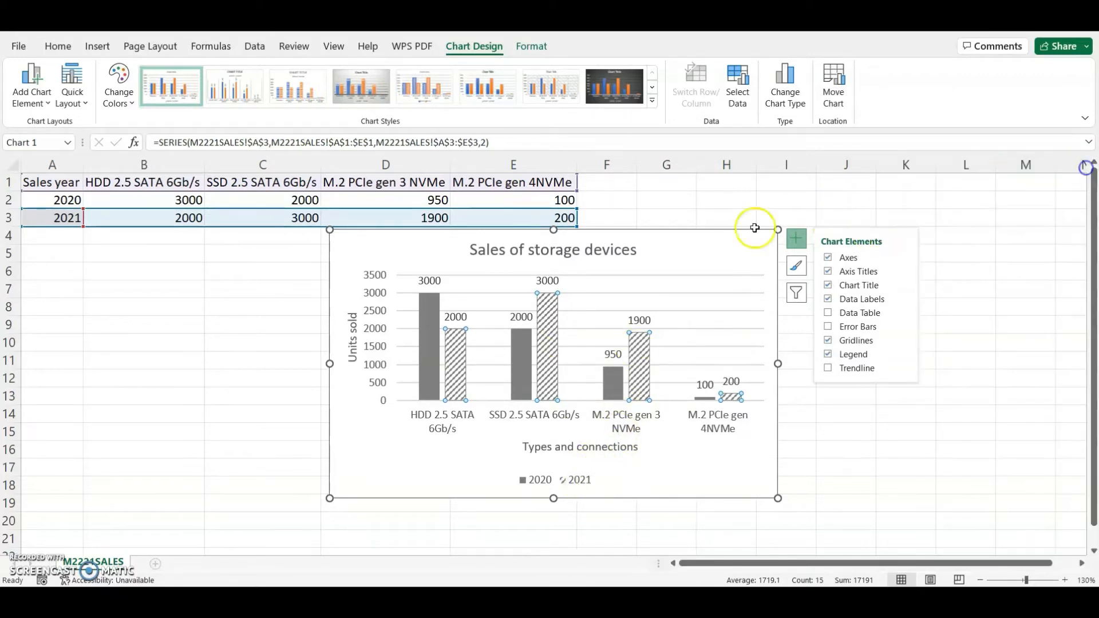
click(826, 462)
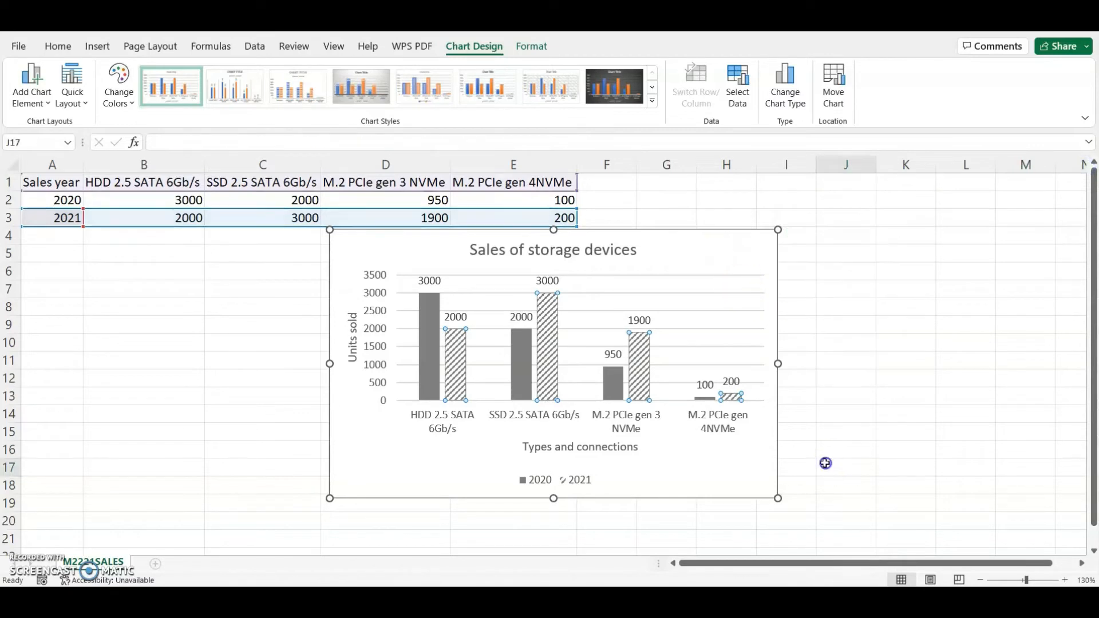
click(648, 355)
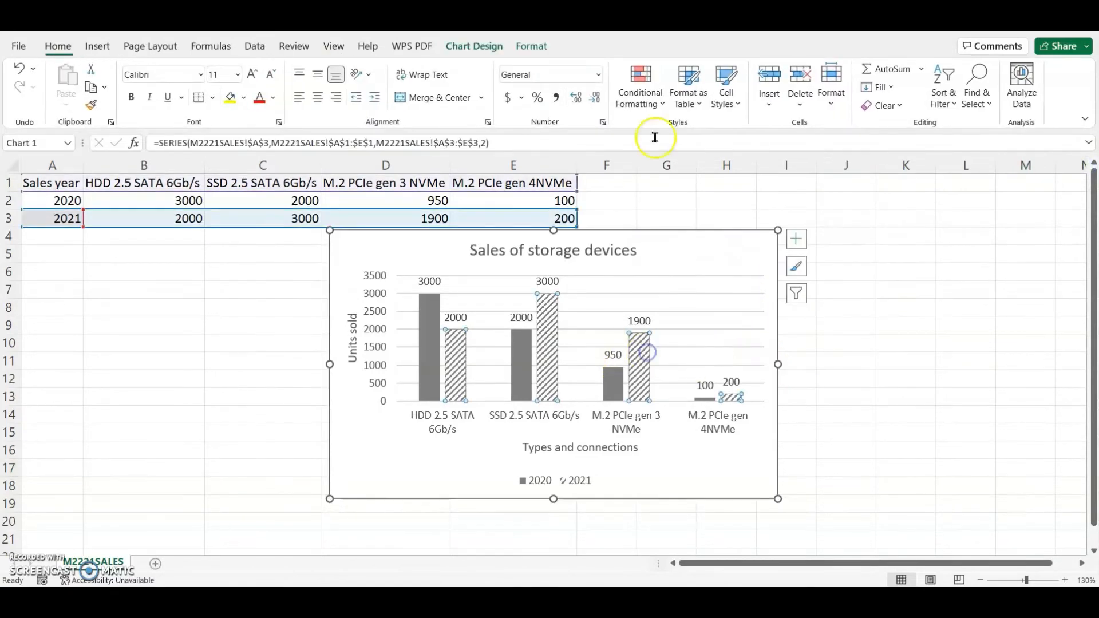
click(535, 50)
click(421, 87)
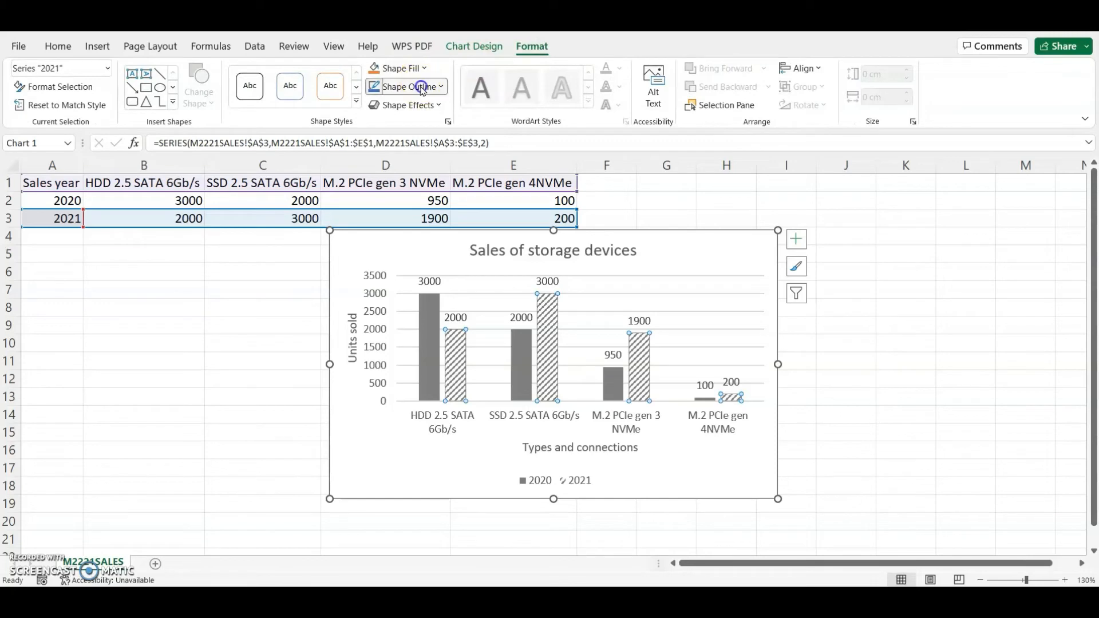
click(395, 105)
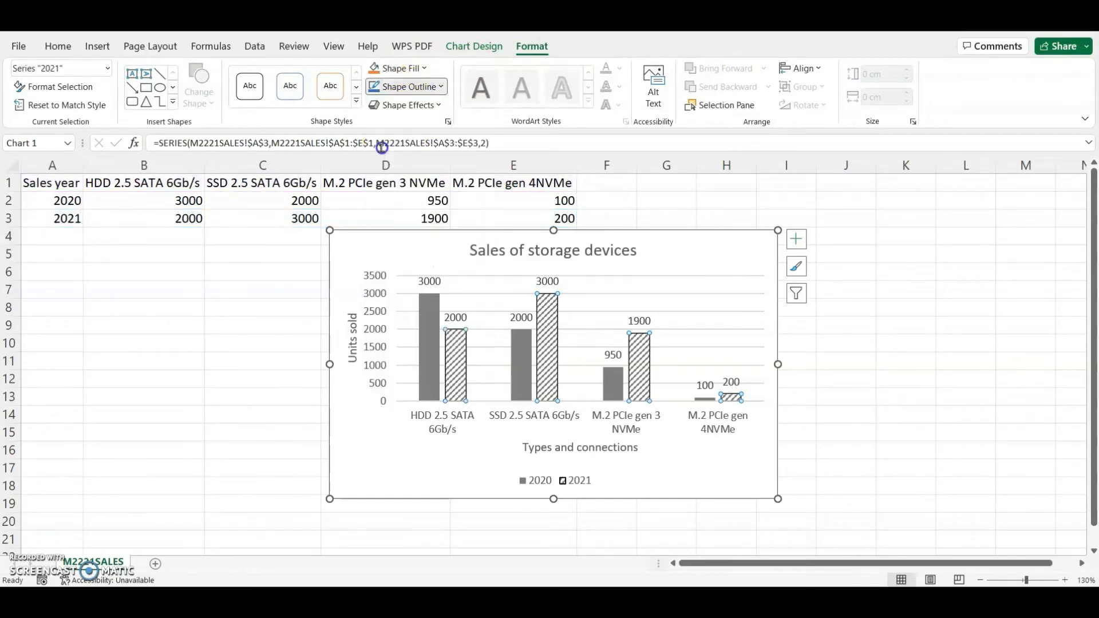
- Give the 2020 series bars the same black outline and deselect the chart
click(614, 381)
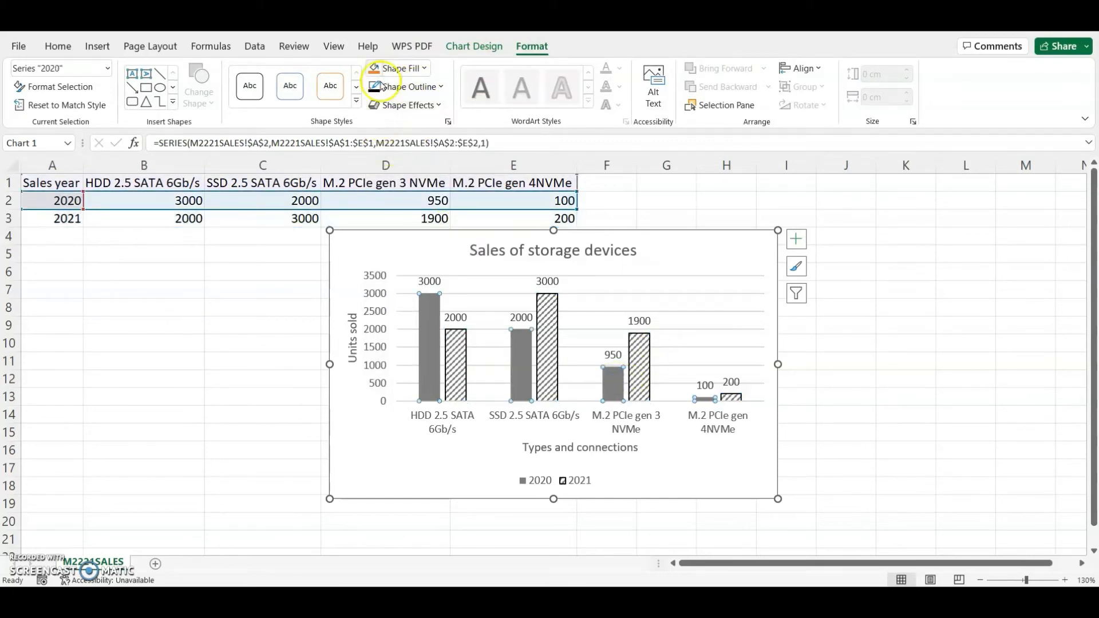
click(674, 355)
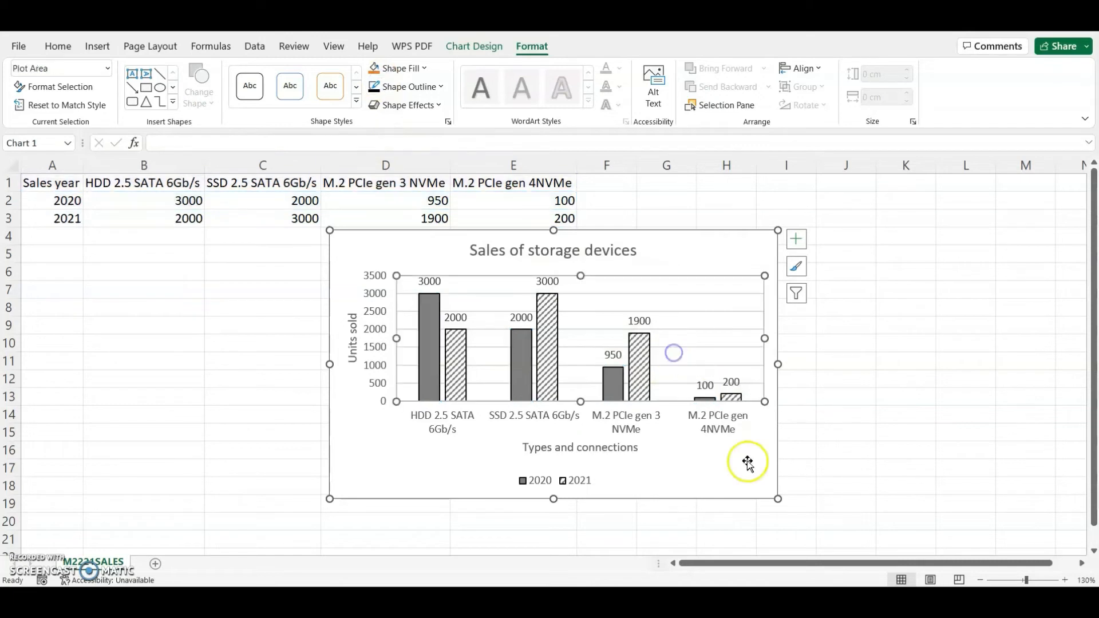
click(885, 467)
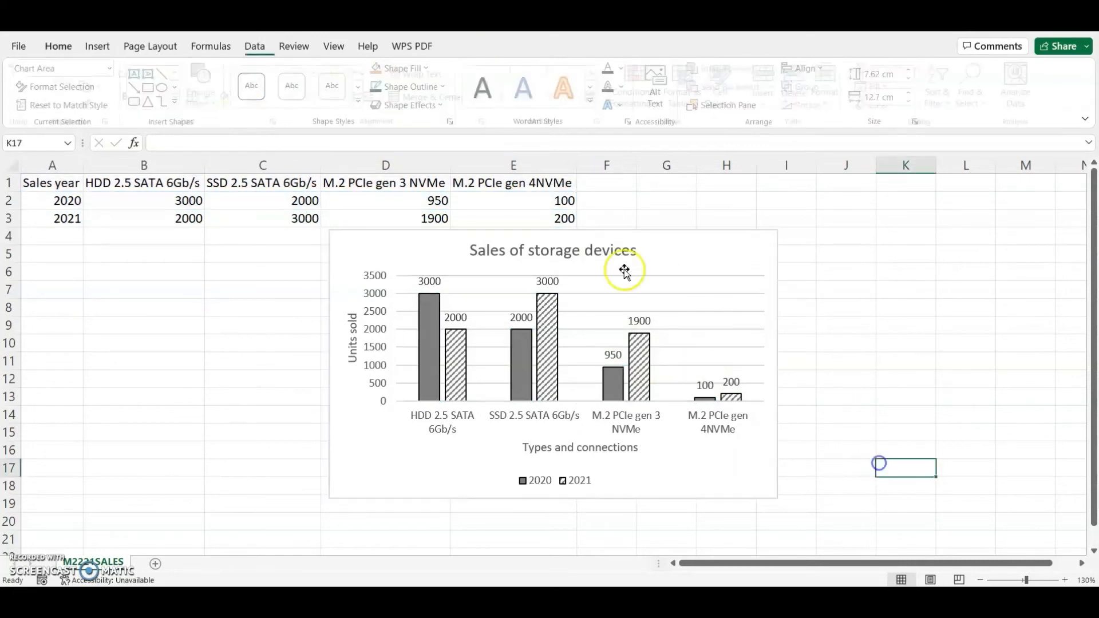
- Copy the whole bar chart, switch to PowerPoint and open slide 8, "Sales analysis 2020 - 2021"
click(727, 239)
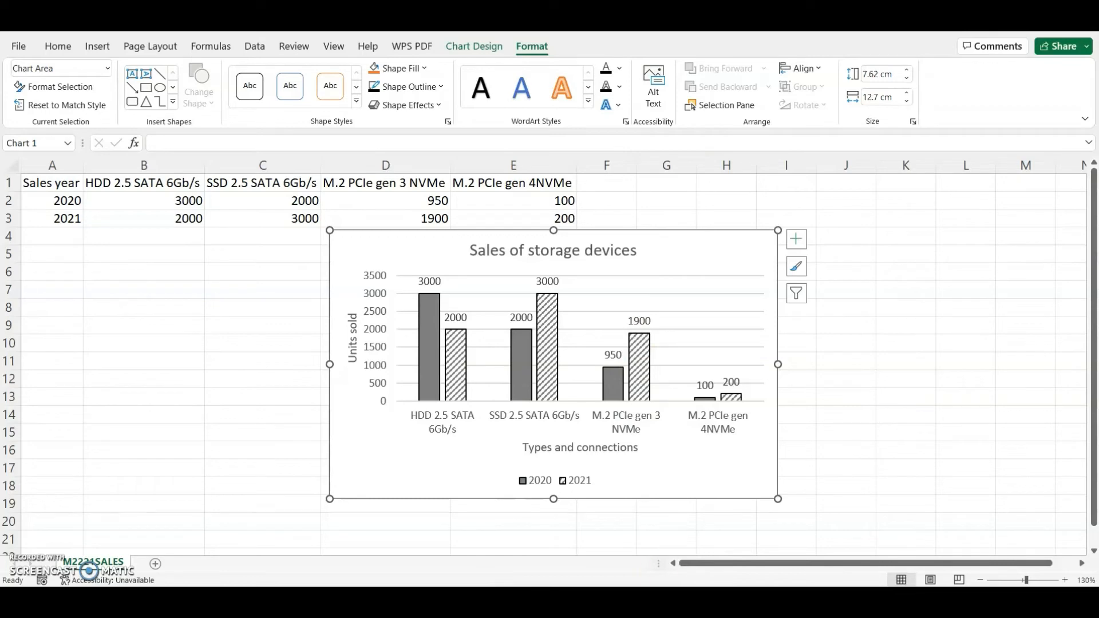
click(659, 600)
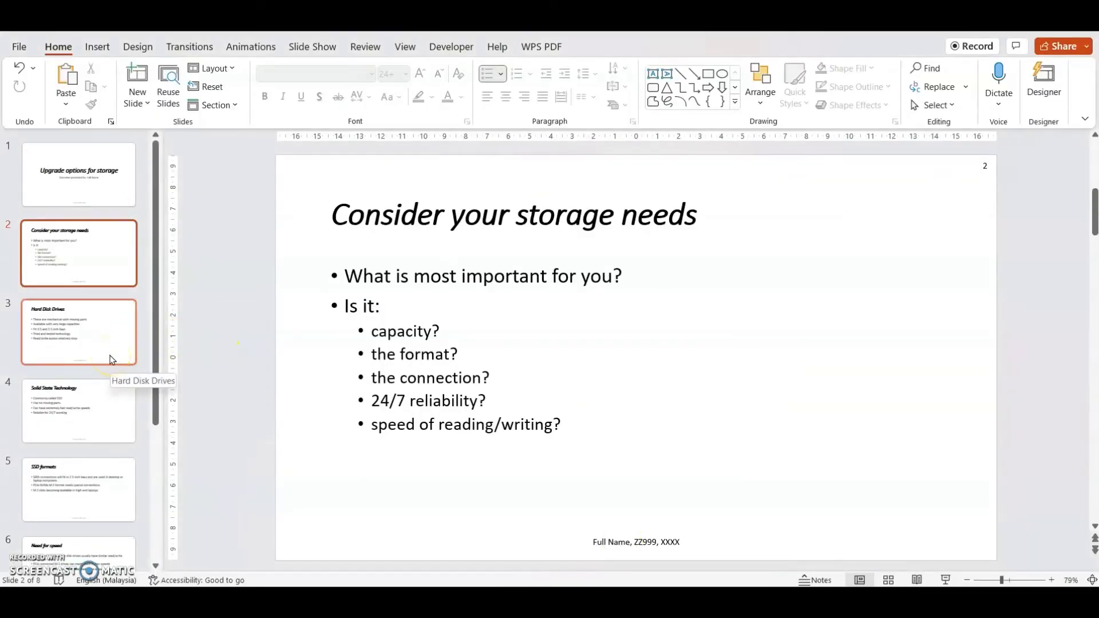
scroll(88, 407, down, 2)
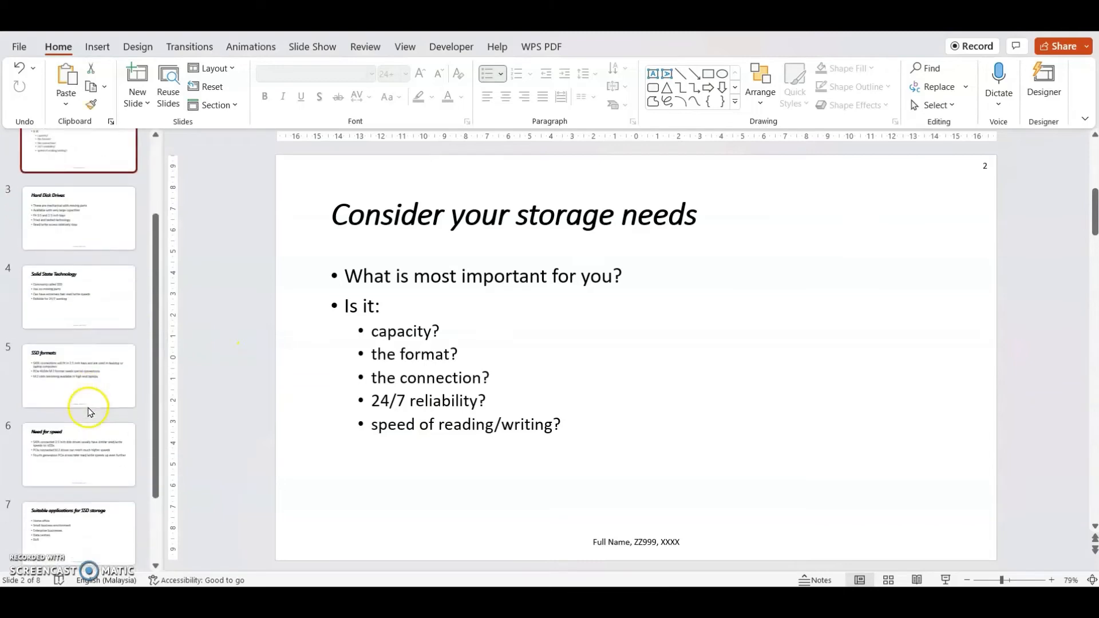
scroll(69, 409, up, 2)
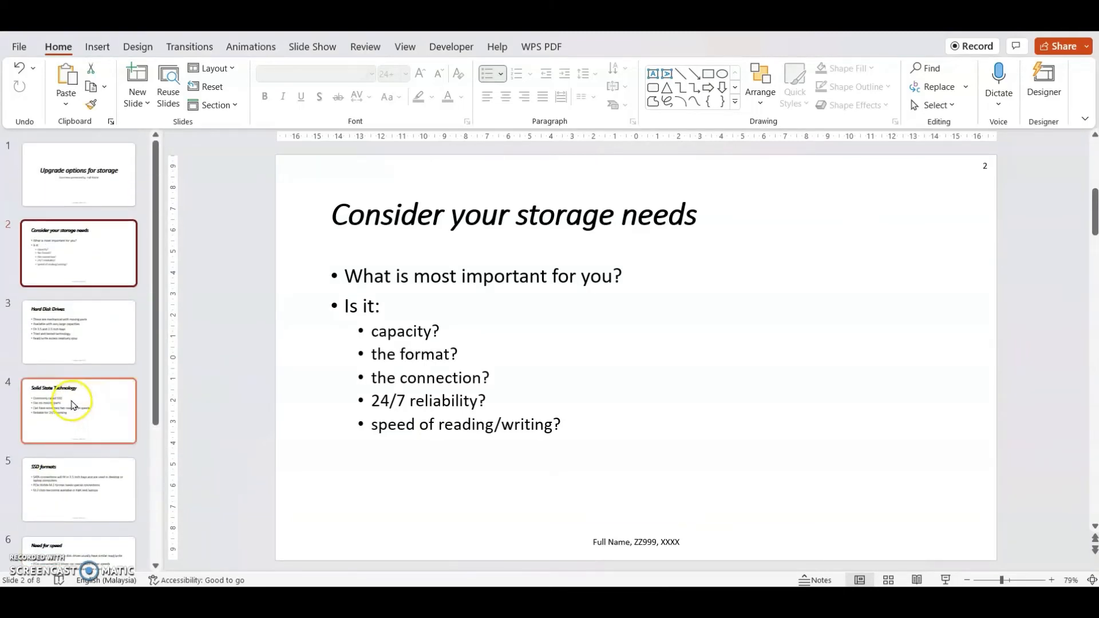
click(69, 403)
scroll(66, 309, down, 4)
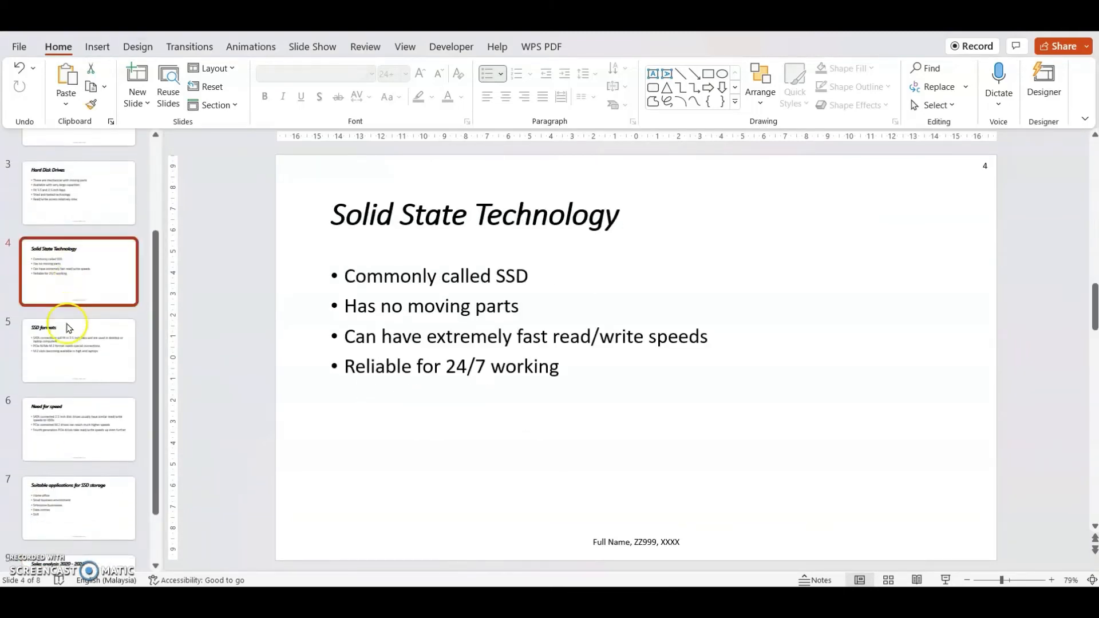
click(76, 489)
- Narrow the bullet text box from its left edge so that it fills only the right half of the slide
click(552, 342)
click(530, 340)
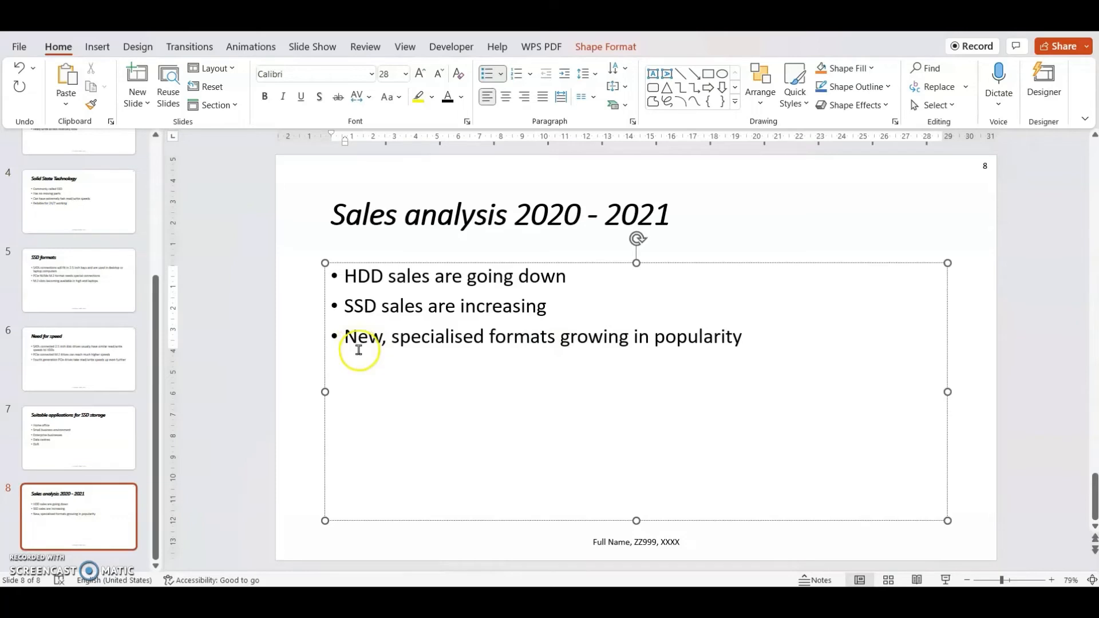
drag(325, 391, 658, 401)
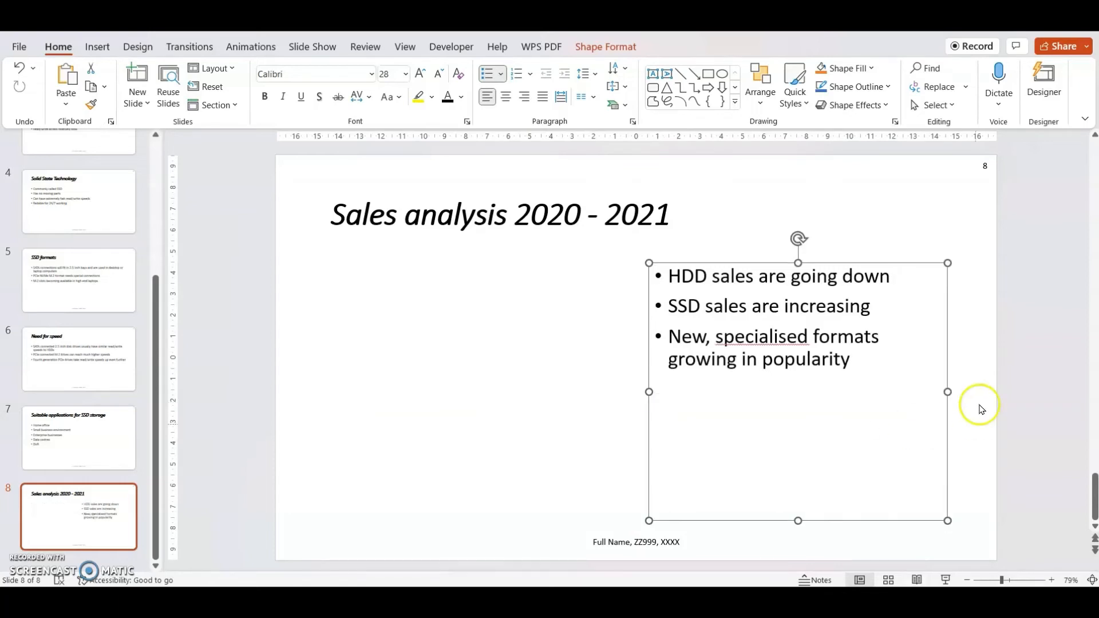
- Bring up the paste options for placing the copied chart on the "Sales analysis 2020 - 2021" slide
click(340, 308)
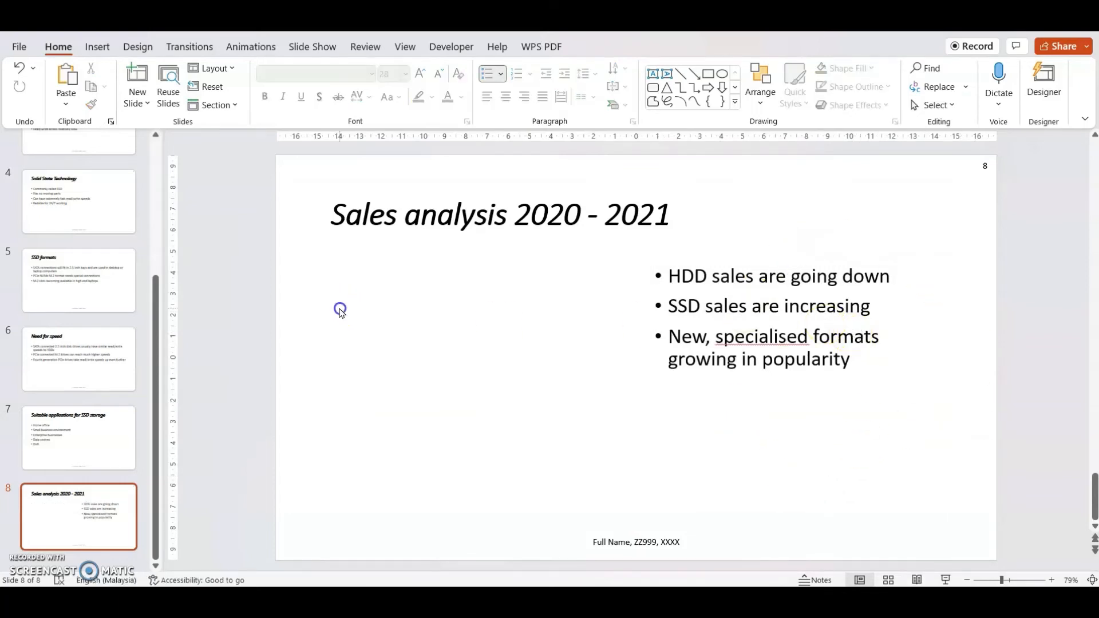
click(66, 105)
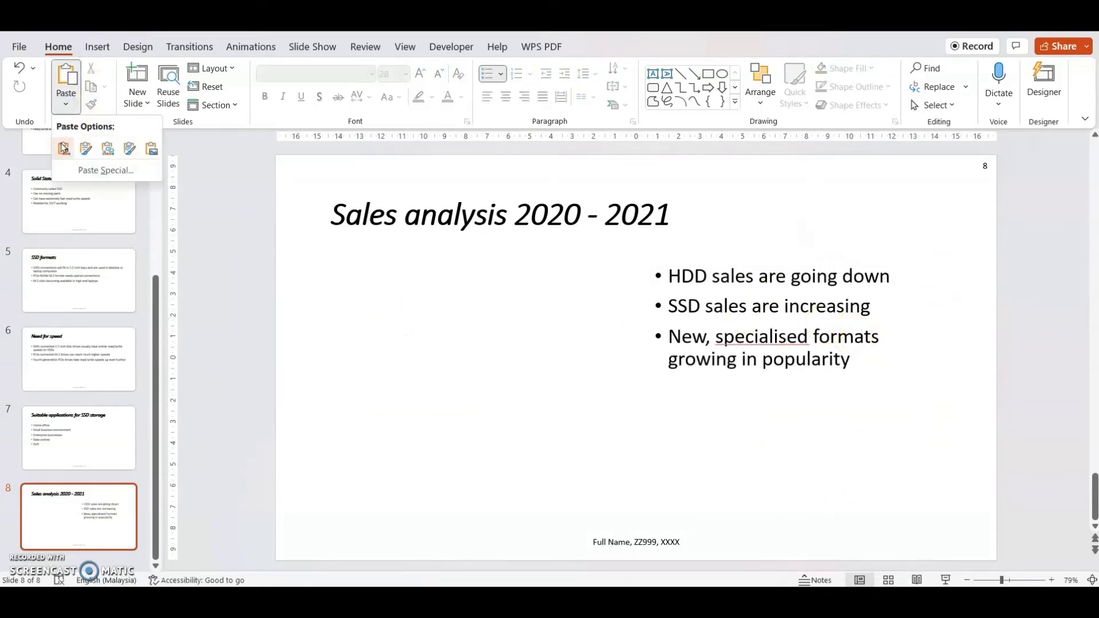